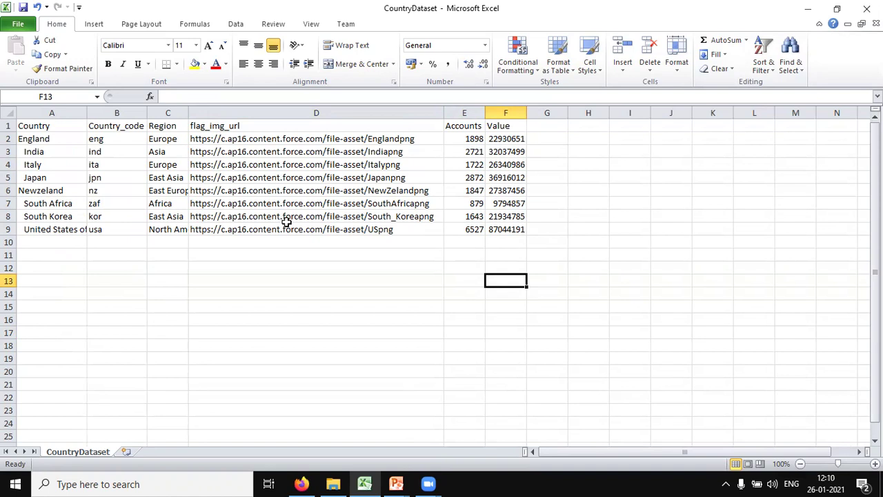
Step: Review the flag_img_url values for the listed countries in the CountryDataset sheet
click(301, 484)
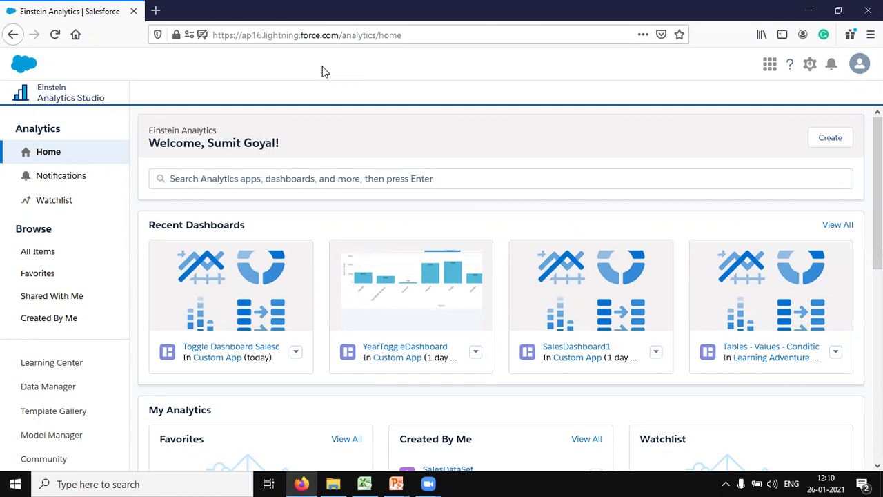
key(alt+Tab)
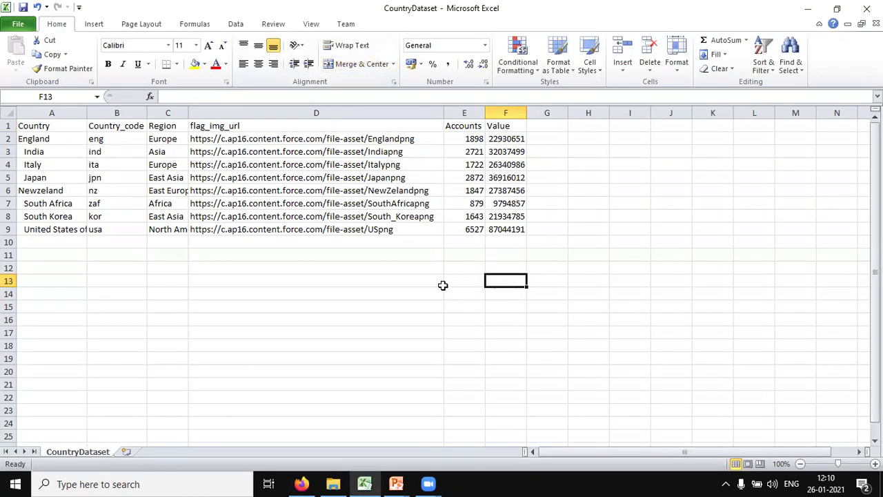
drag(205, 139, 210, 221)
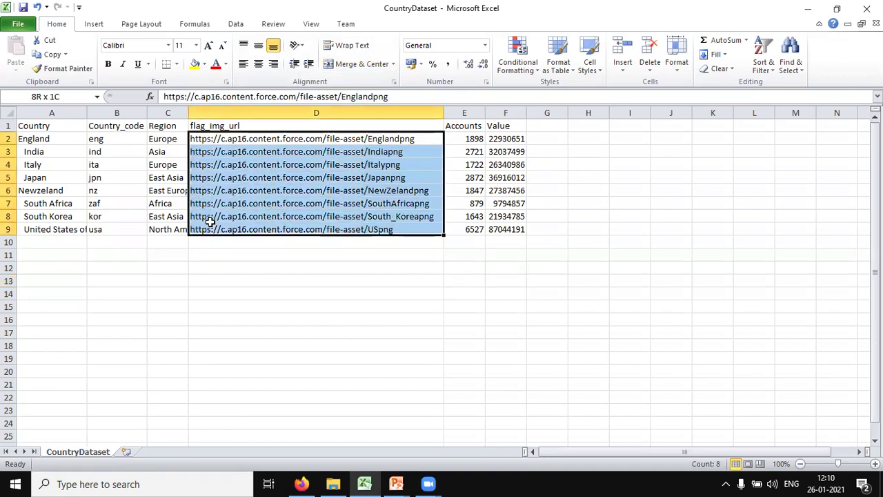
click(222, 265)
drag(212, 138, 214, 233)
click(238, 279)
drag(211, 139, 210, 227)
click(270, 268)
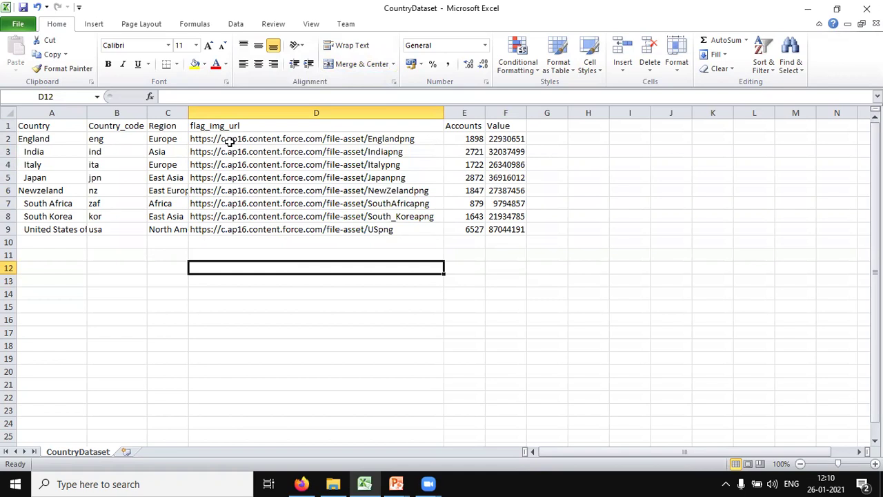
drag(230, 141, 227, 227)
click(237, 278)
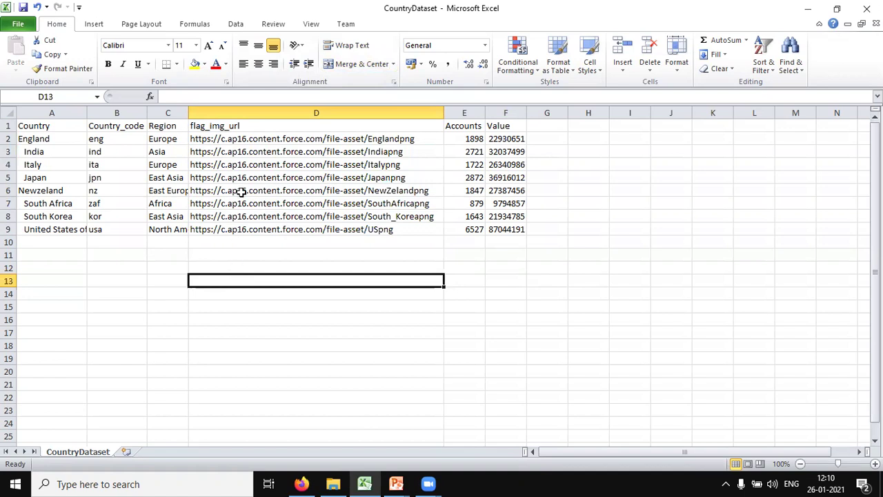
drag(239, 138, 233, 229)
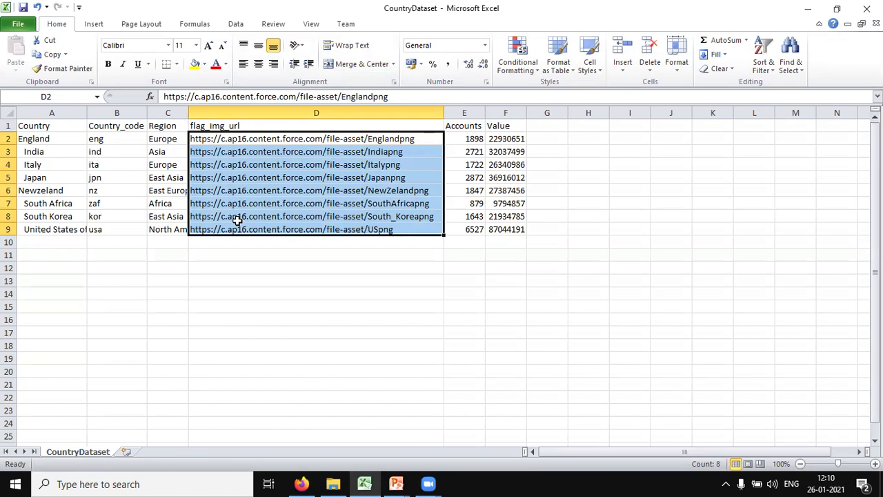
Step: Compare the flag image files in the Flag folder with the countries listed in the CountryDataset sheet
click(333, 484)
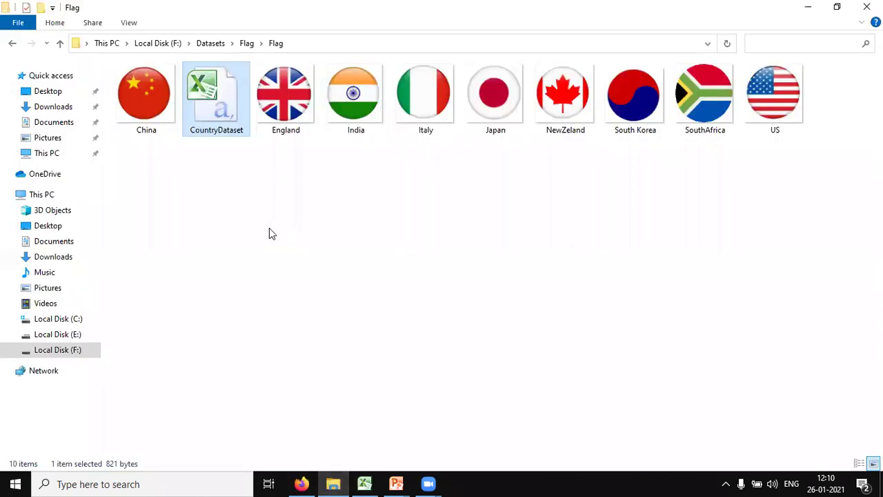
click(263, 205)
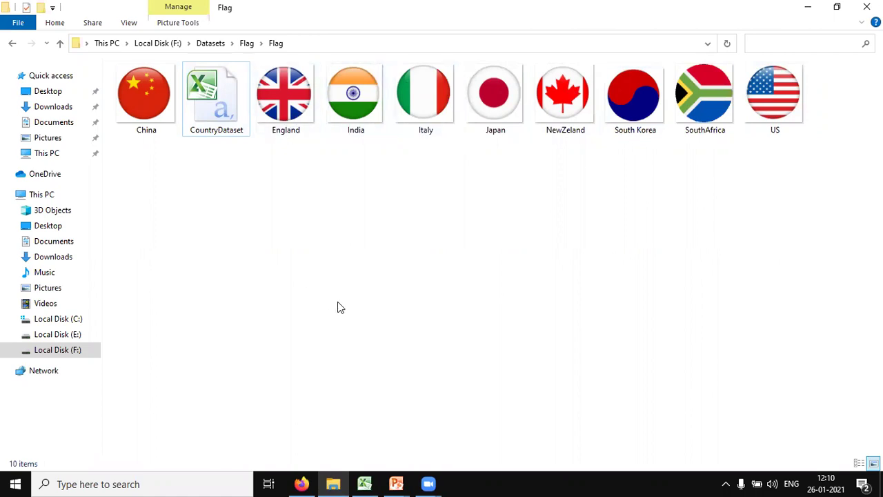
key(alt+Tab)
drag(100, 142, 103, 200)
click(36, 140)
click(34, 151)
click(35, 163)
click(36, 177)
click(40, 192)
click(43, 202)
click(44, 216)
click(44, 229)
key(alt+Tab)
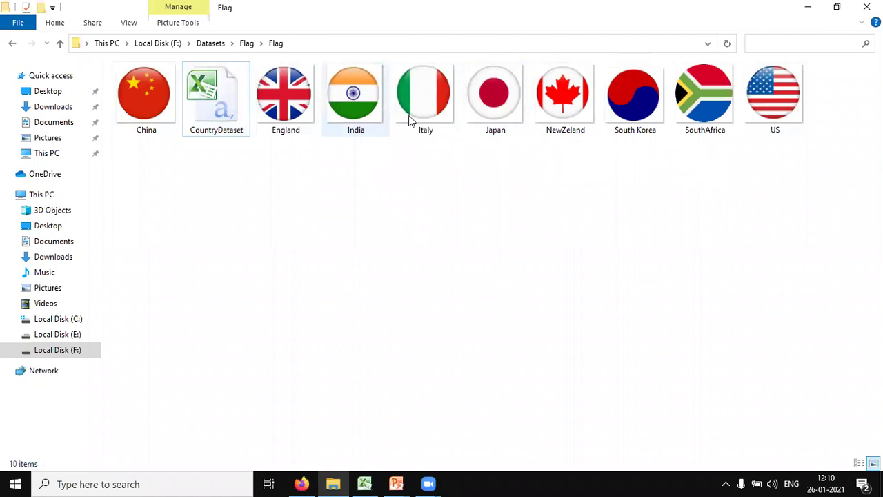
key(alt+Tab)
key(alt+Tab)
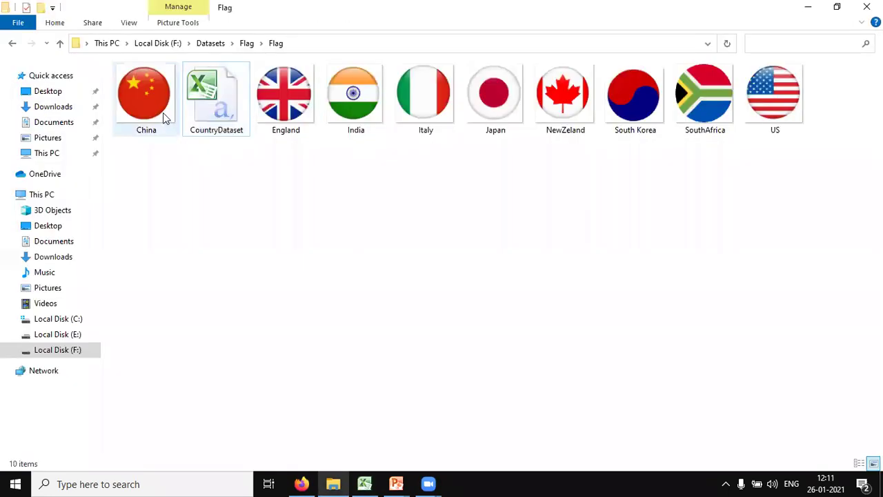
key(alt+Tab)
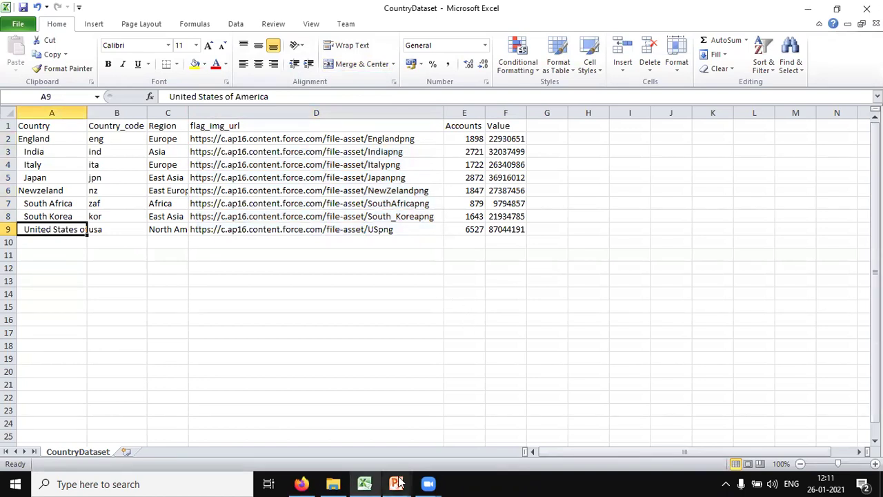
Step: Clear the flag_img_url values in D2:D9 of the CountryDataset sheet in Excel and widen the Region column to fit its contents
click(302, 483)
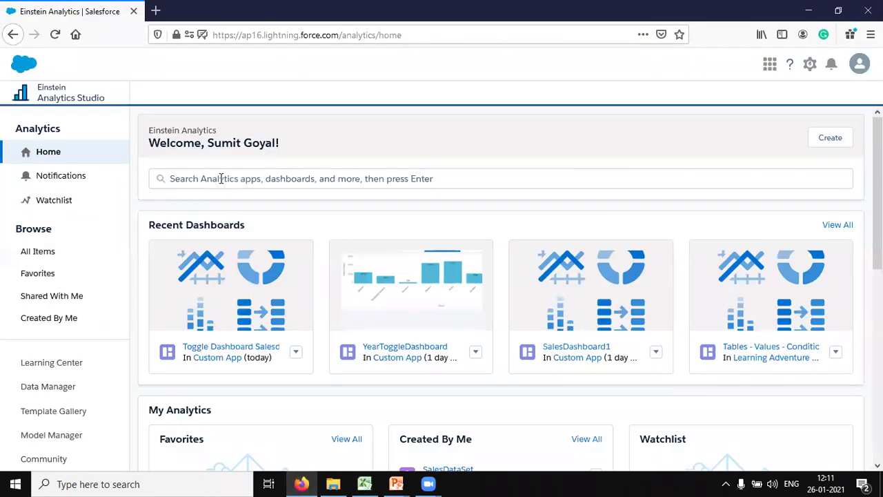
key(alt+Tab)
drag(253, 140, 247, 230)
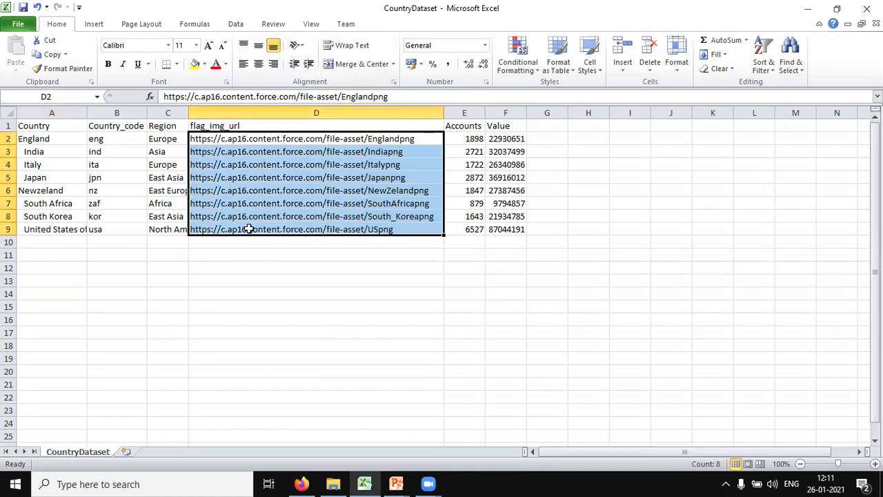
key(Delete)
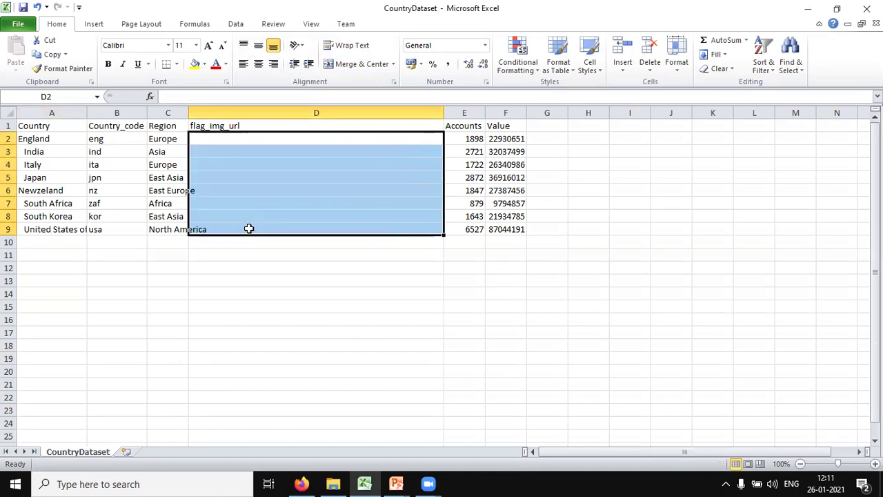
click(301, 318)
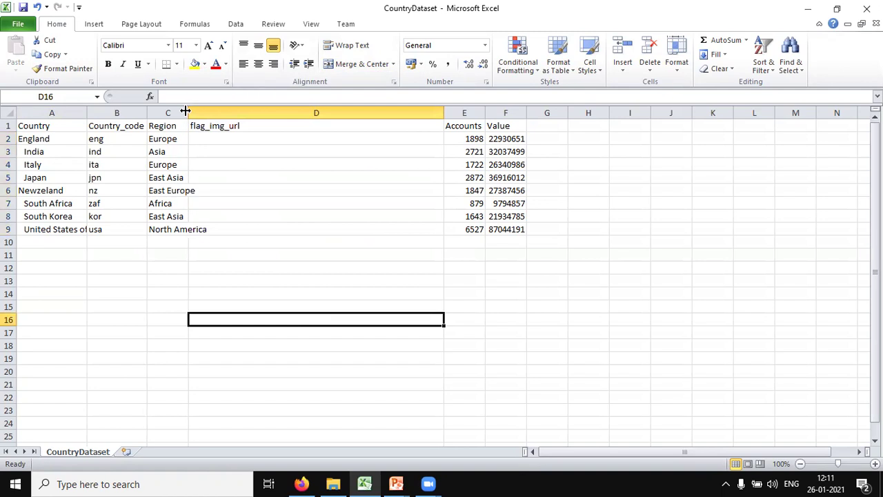
Step: Switch to Einstein Analytics Studio in Firefox and create a blank dashboard
key(alt+Tab)
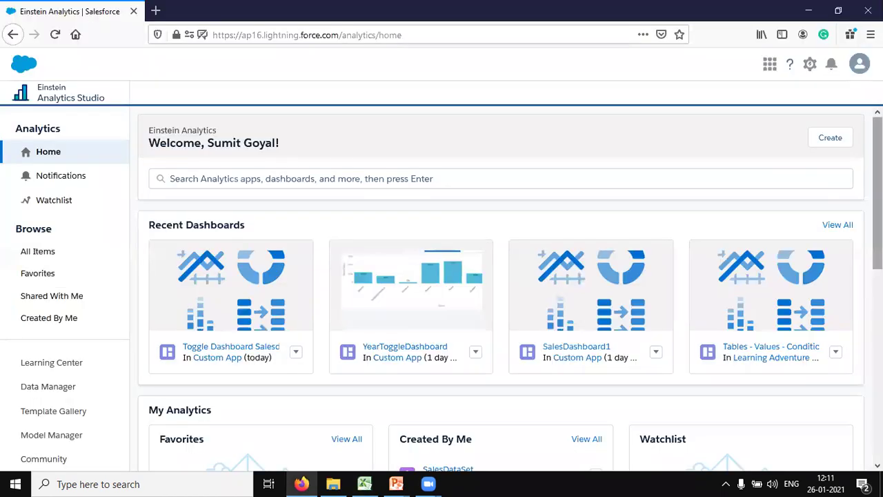
click(838, 141)
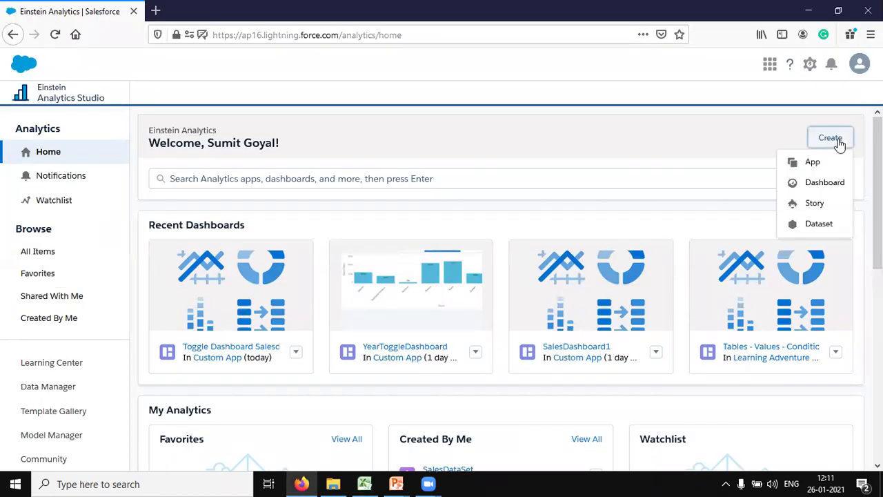
click(826, 183)
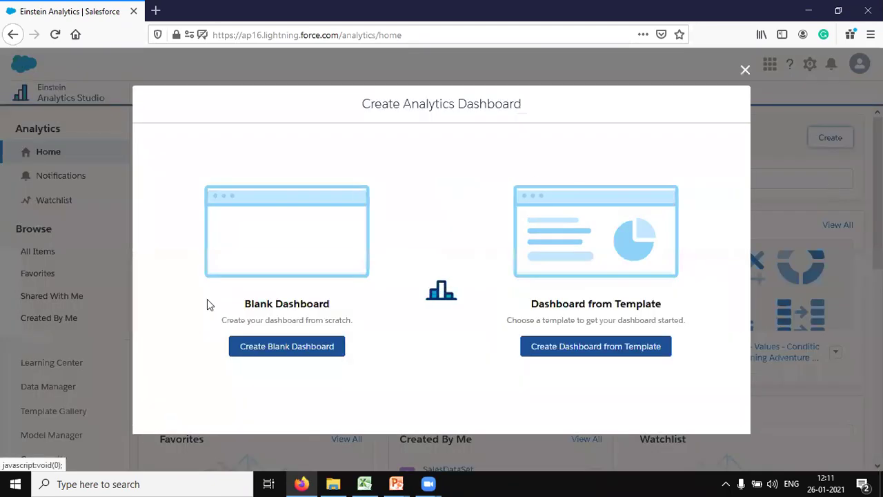
click(292, 349)
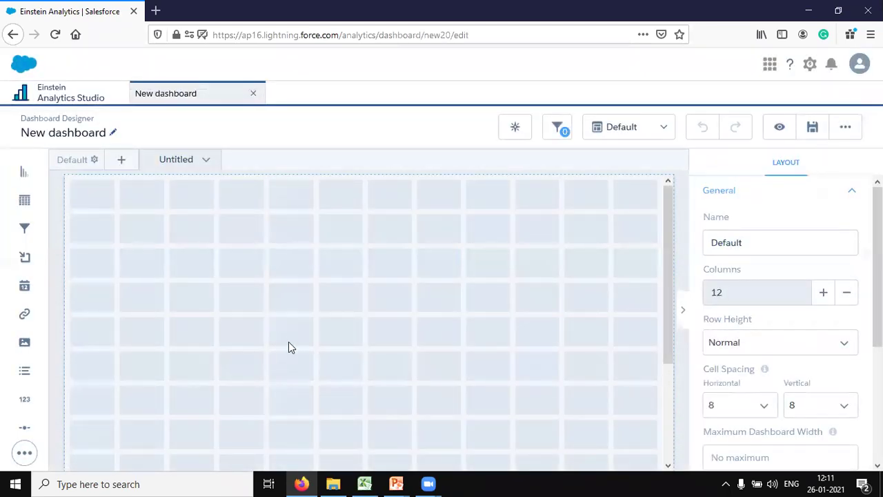
Step: Place an image widget on the dashboard and upload all the country flag images from the Flag folder to the image gallery
drag(25, 341, 236, 281)
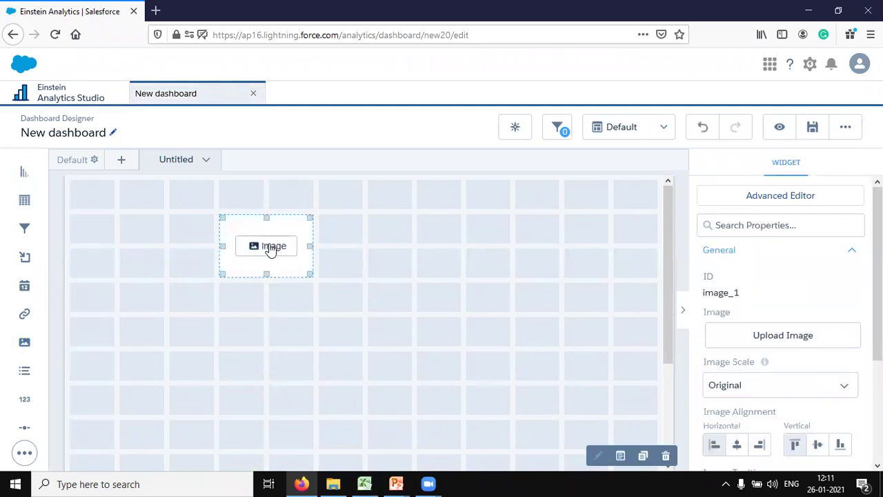
click(270, 247)
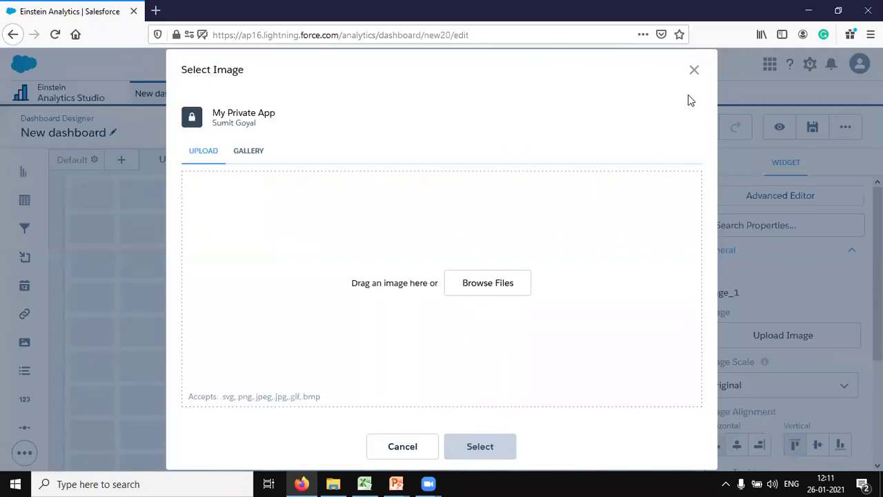
click(251, 153)
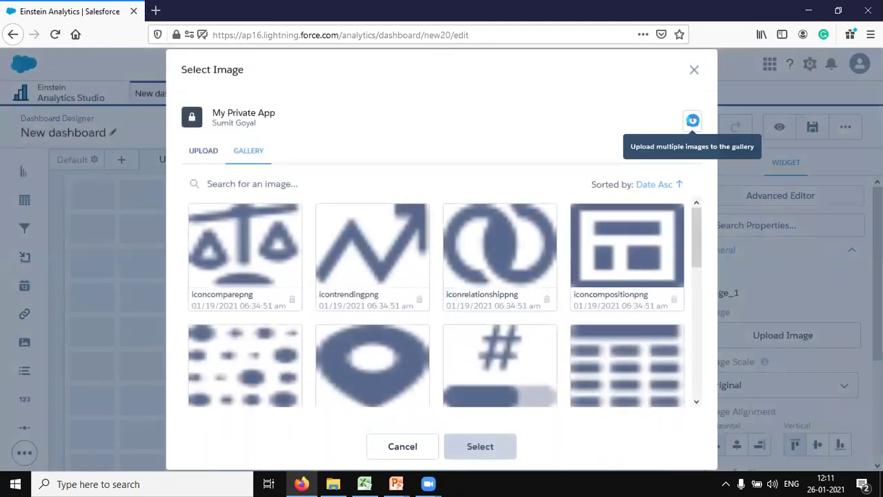
click(692, 121)
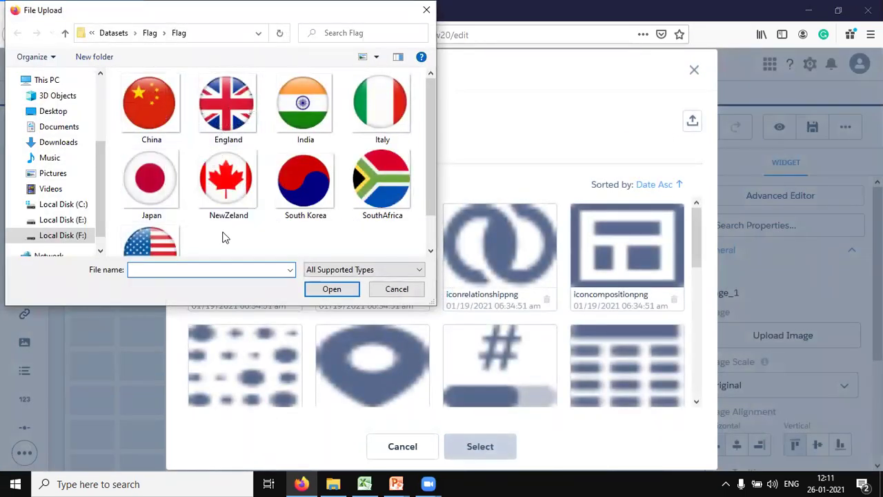
key(ctrl+a)
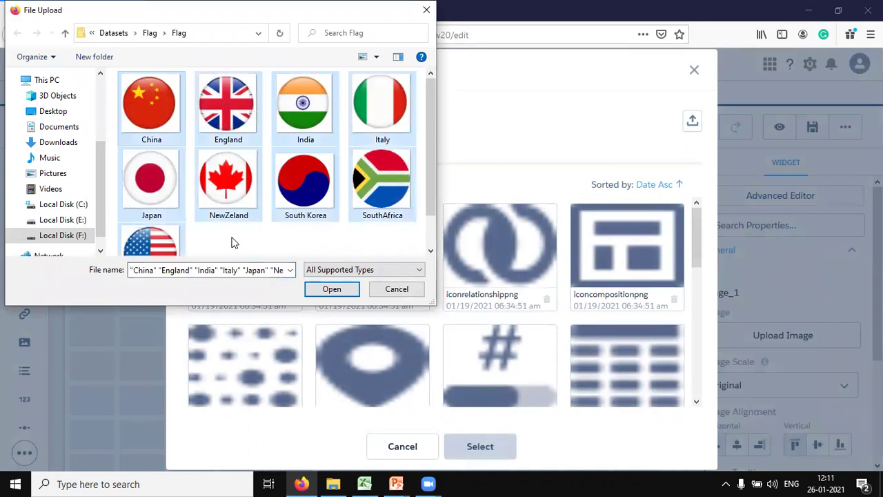
click(332, 290)
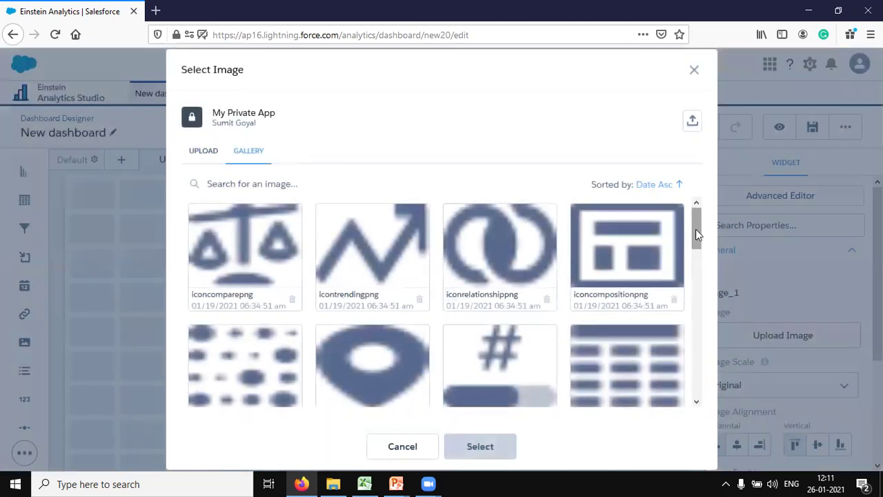
Step: Find the first India.png flag in the gallery and copy its image location from the image info, without the ?v=1 suffix
drag(695, 229, 695, 379)
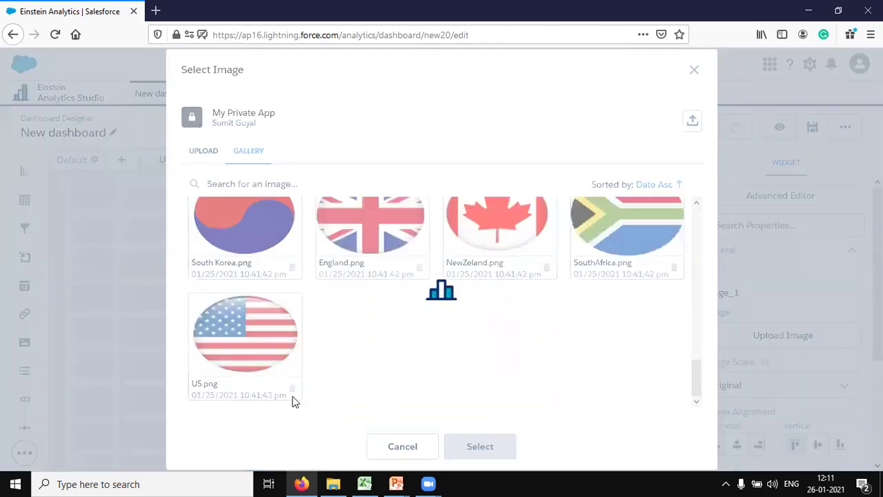
scroll(248, 349, down, 10)
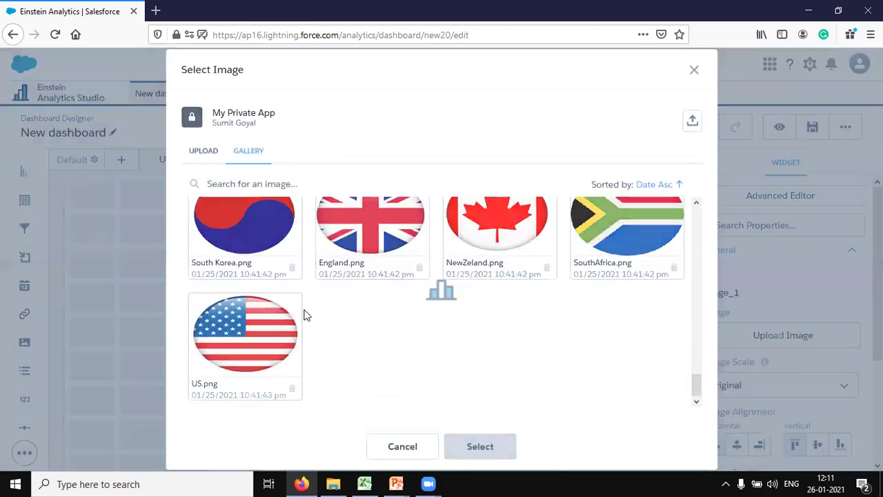
scroll(244, 345, down, 10)
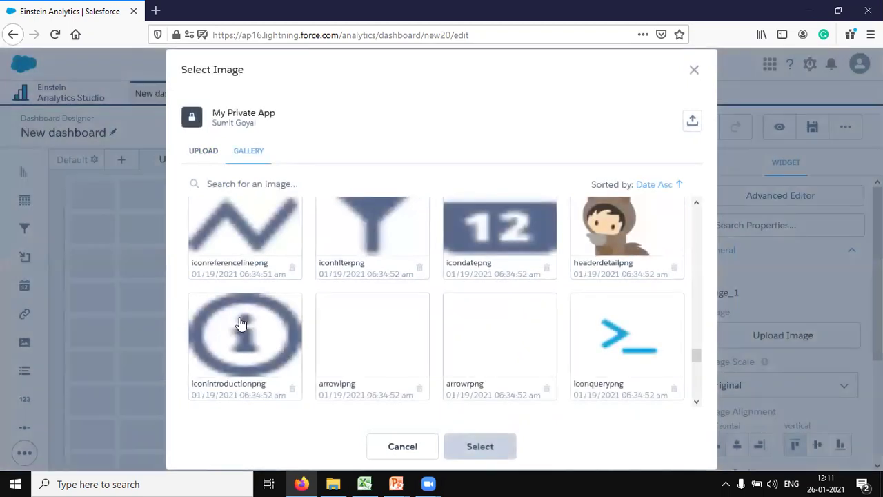
scroll(241, 322, down, 5)
click(248, 334)
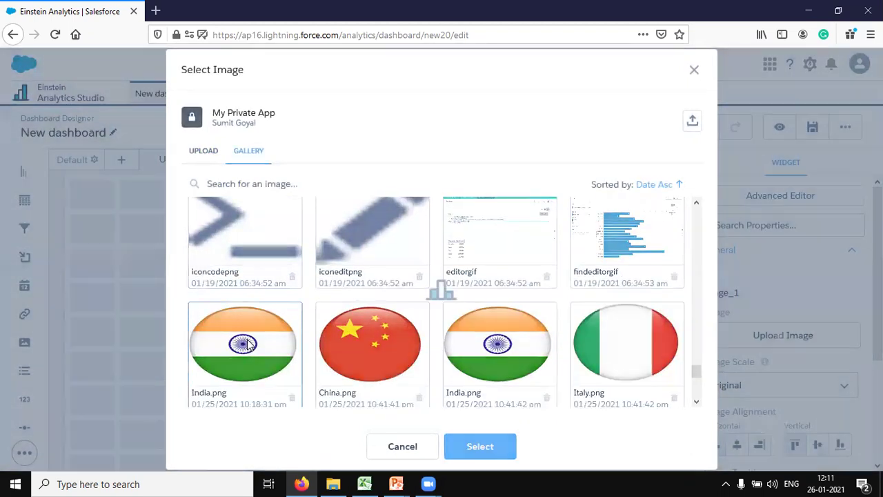
right_click(250, 336)
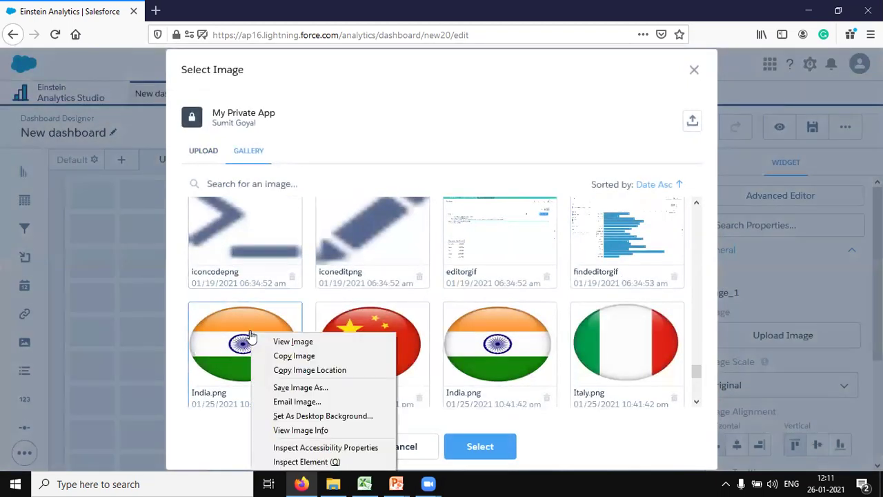
click(300, 430)
click(79, 44)
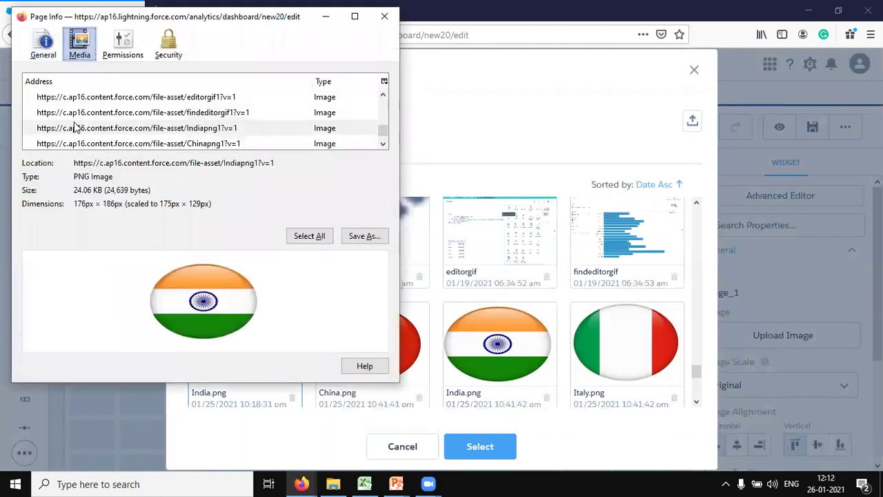
drag(73, 162, 260, 164)
key(ctrl+c)
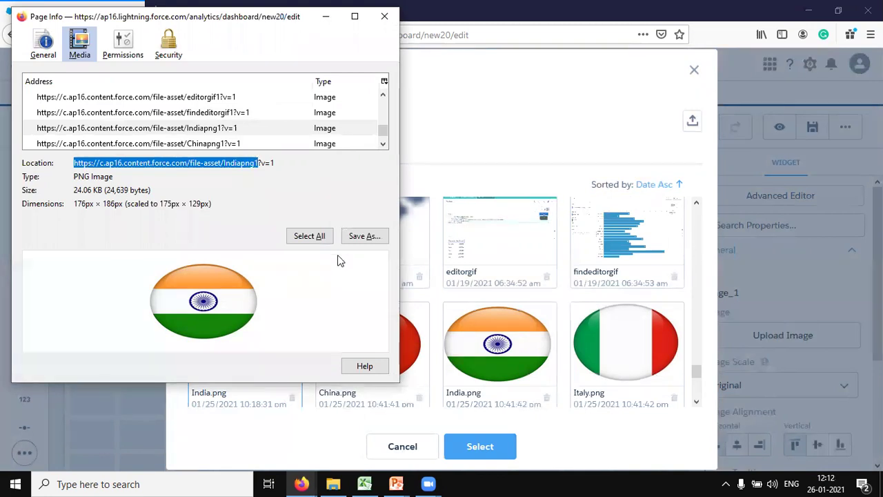
click(384, 14)
Step: Paste the copied India flag URL into cell D3 of the CountryDataset sheet in Excel, then return to the image gallery in Firefox
click(364, 484)
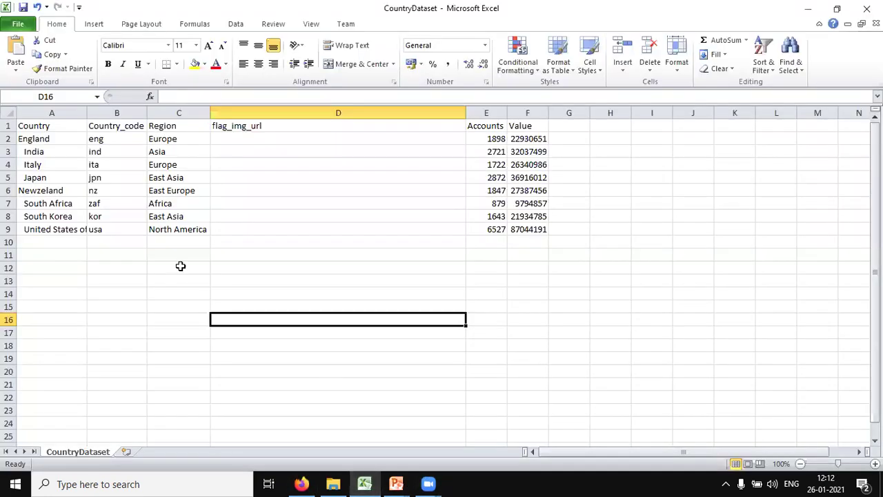
click(226, 151)
key(ctrl+v)
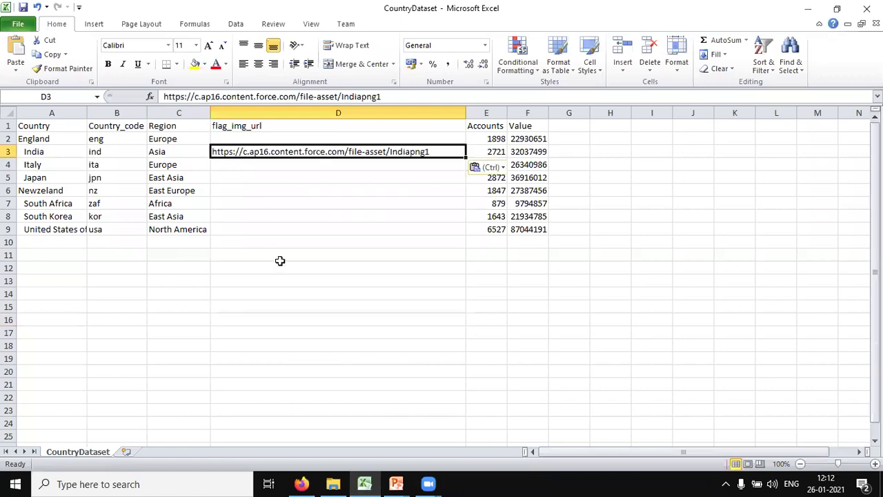
key(alt+Tab)
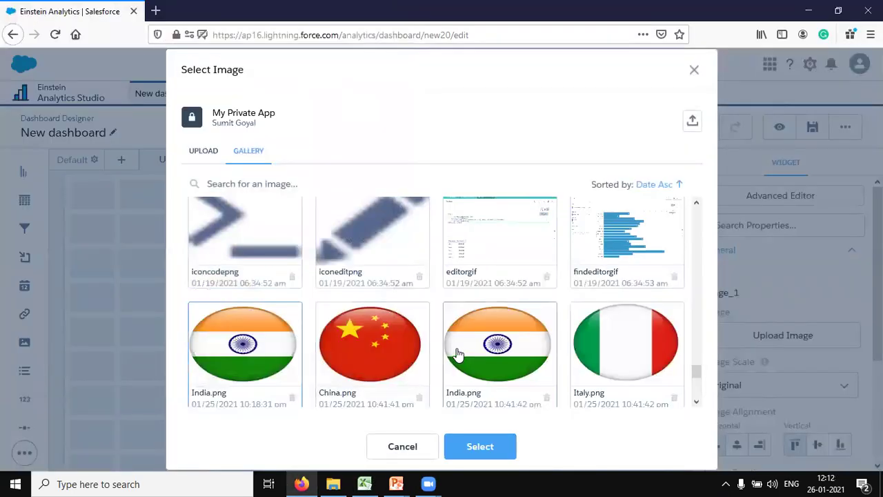
Step: Open the image info for Italy.png in the gallery and copy its location without the ?v=1 suffix
right_click(622, 347)
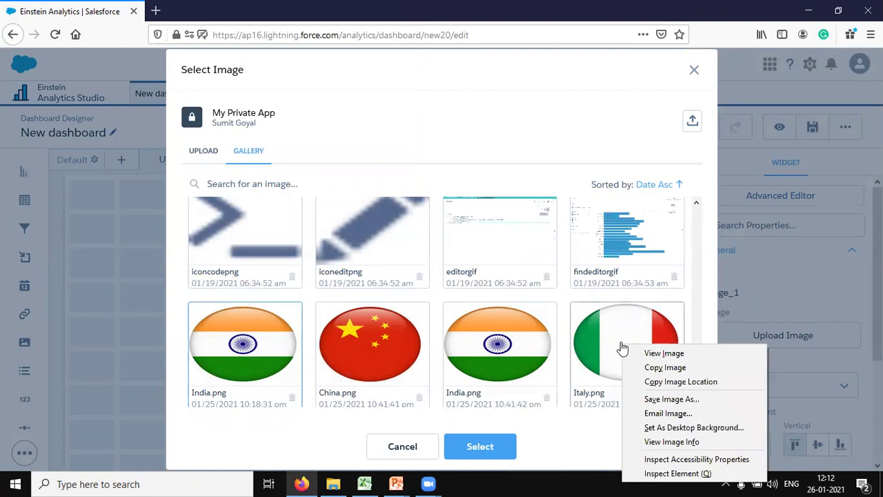
click(668, 442)
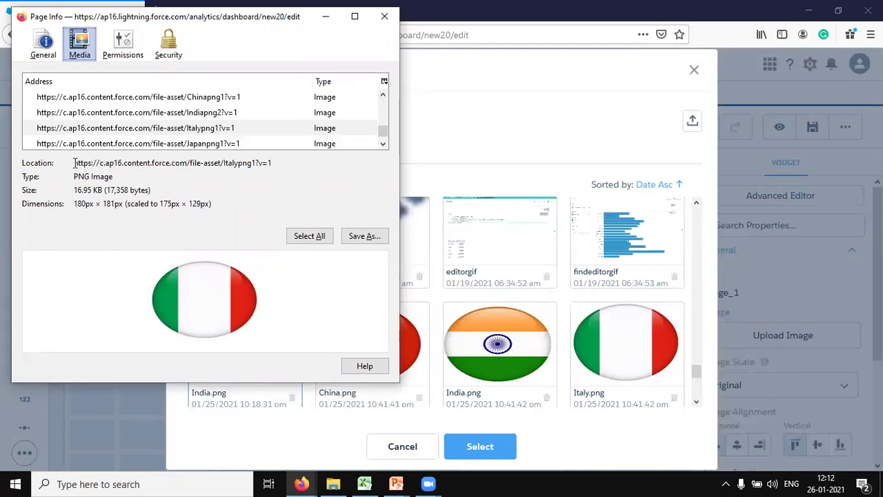
mouse_move(383, 133)
mouse_down()
mouse_move(384, 113)
mouse_move(383, 138)
mouse_up()
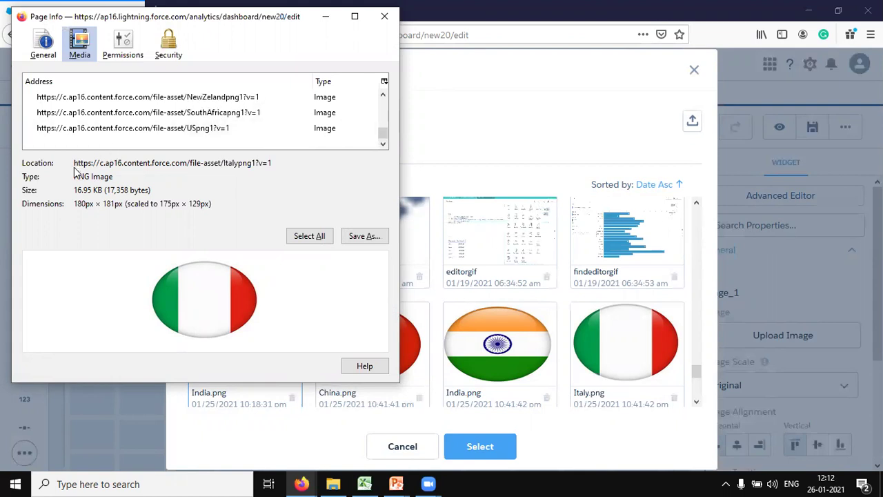
drag(74, 162, 253, 163)
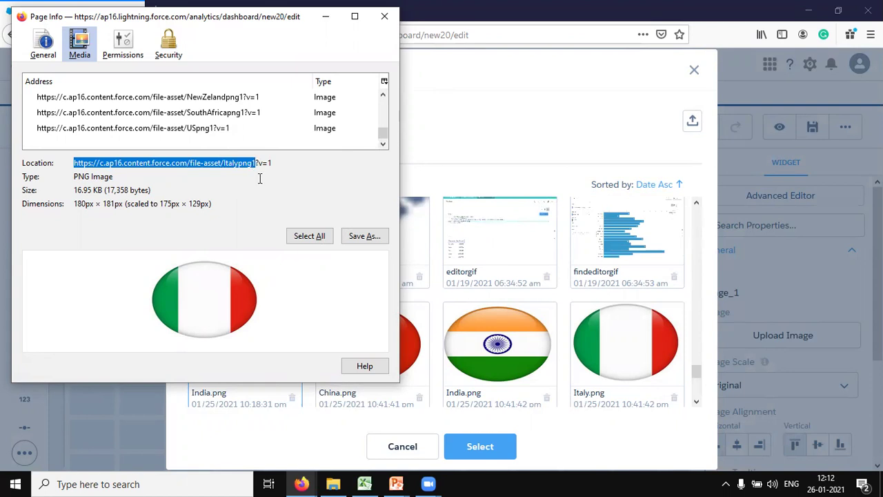
Step: Switch to the CountryDataset sheet in Excel and paste the Italy flag URL into cell D4
key(alt+Tab)
key(Tab)
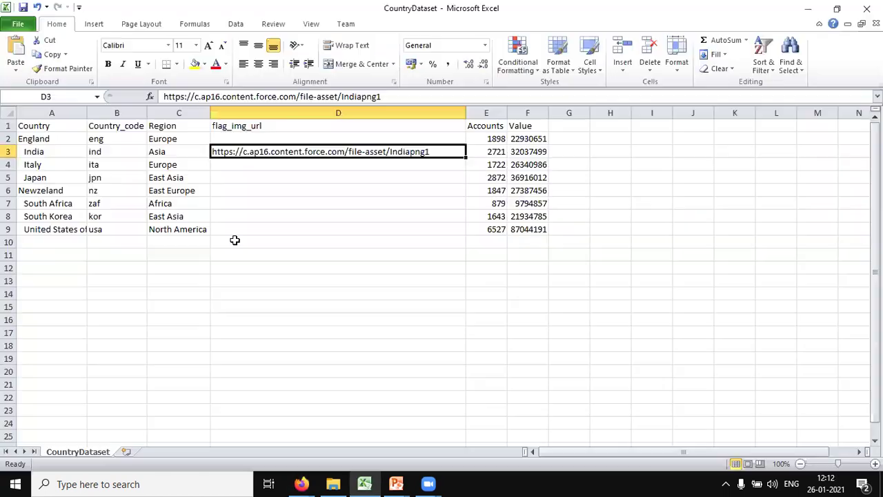
click(244, 166)
text(https://c.ap16.content.force.com/file-asset/Italypng1)
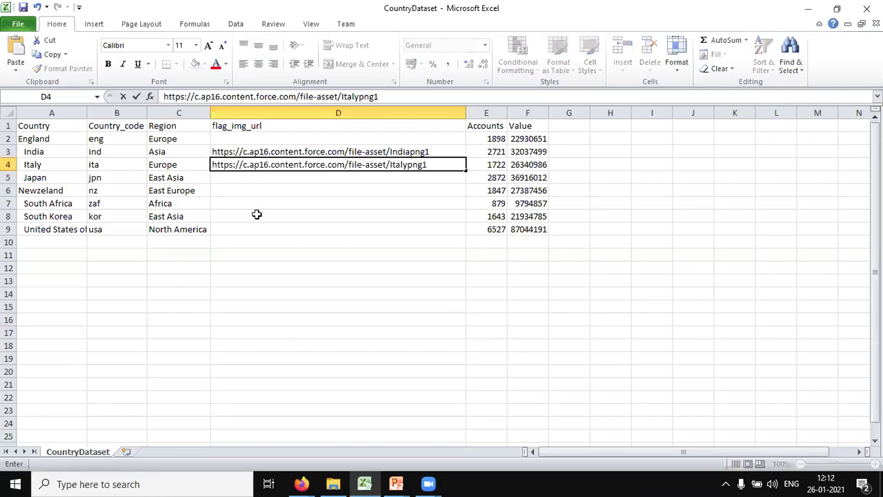
Step: Return from Excel to the Einstein Analytics image gallery in Firefox
key(alt+Tab)
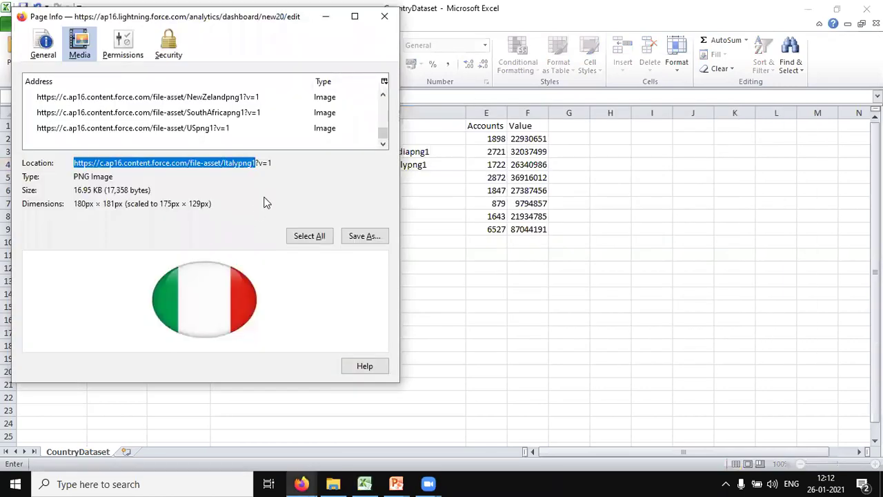
key(Escape)
key(alt+Tab)
key(Tab)
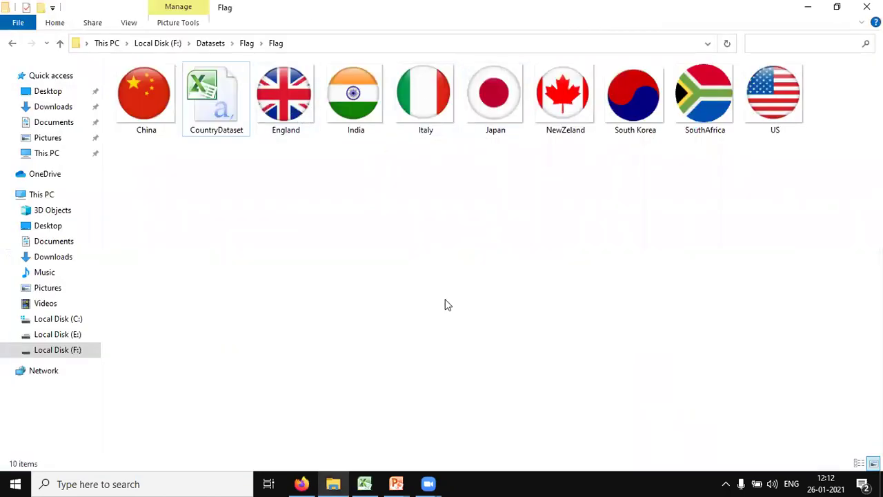
key(alt+Tab)
click(330, 483)
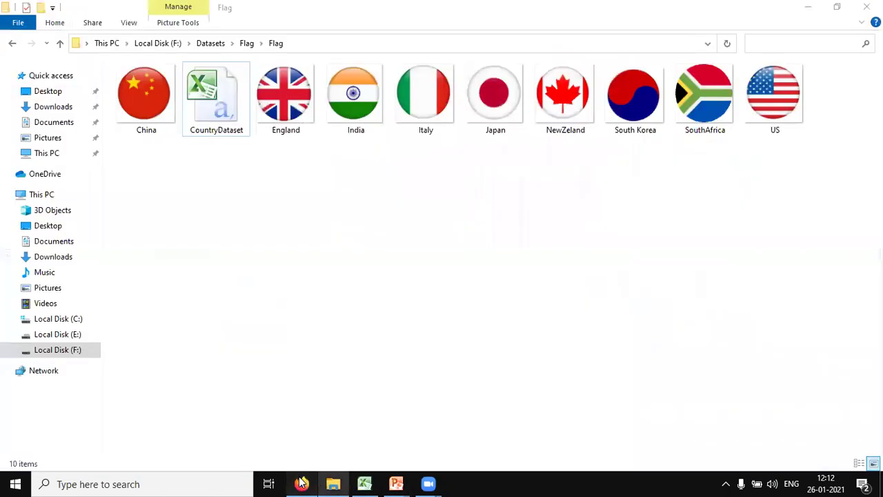
click(301, 484)
Step: Open the image info for Japan.png in the gallery and copy its location without the ?v=1 suffix
scroll(414, 359, down, 1)
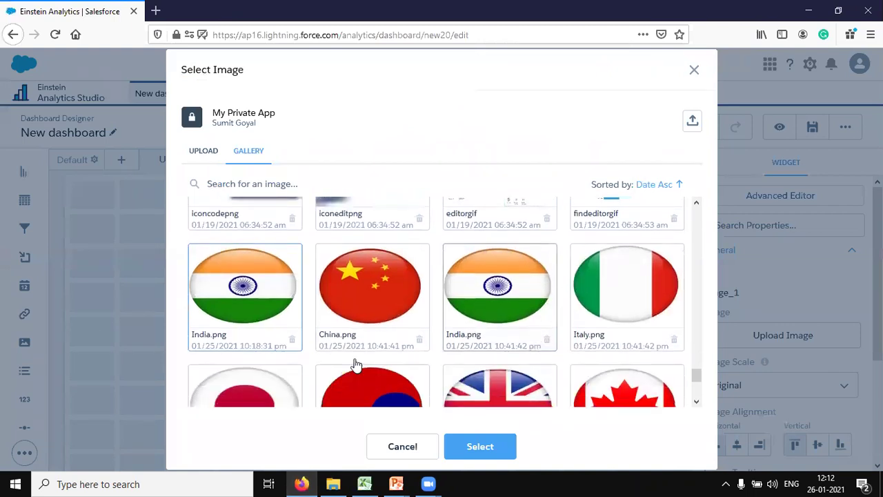
scroll(269, 363, down, 1)
right_click(239, 341)
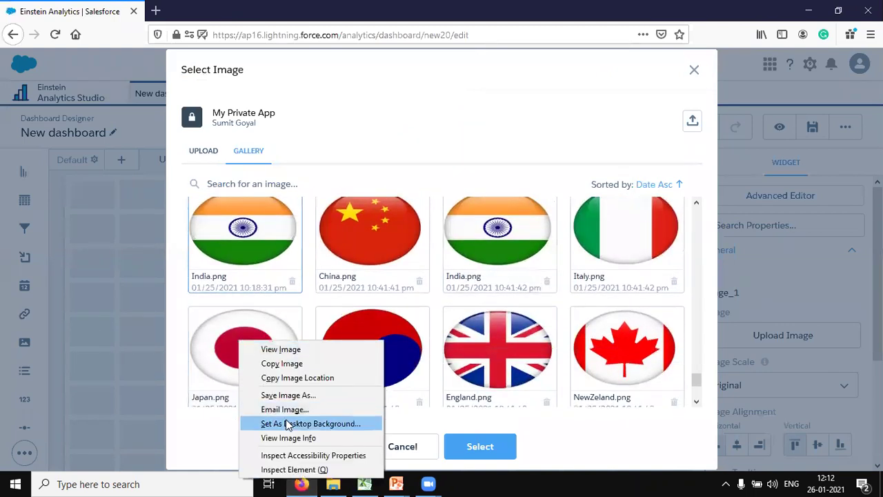
click(288, 437)
click(79, 44)
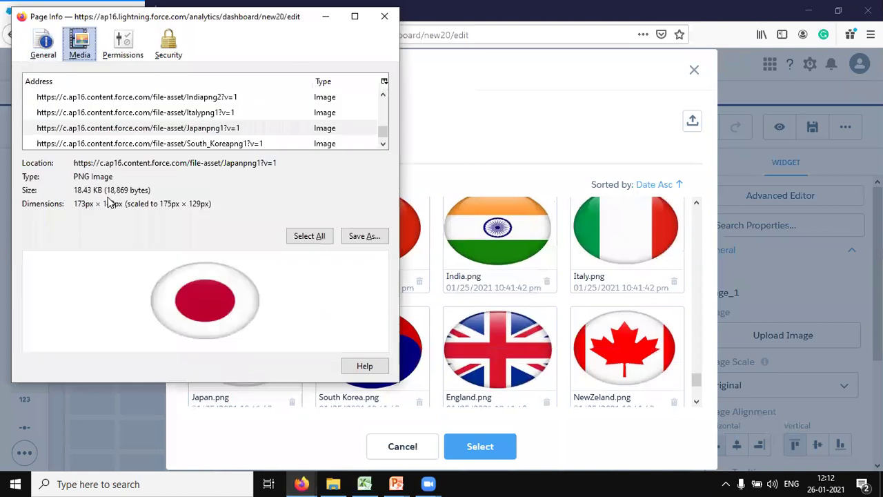
drag(75, 162, 258, 162)
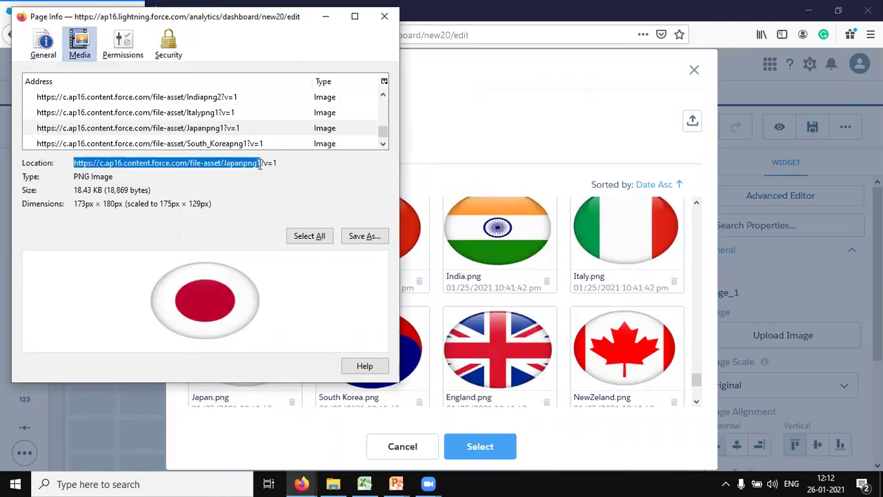
Step: Switch to the CountryDataset sheet in Excel and paste the Japan flag URL into cell D5
click(364, 484)
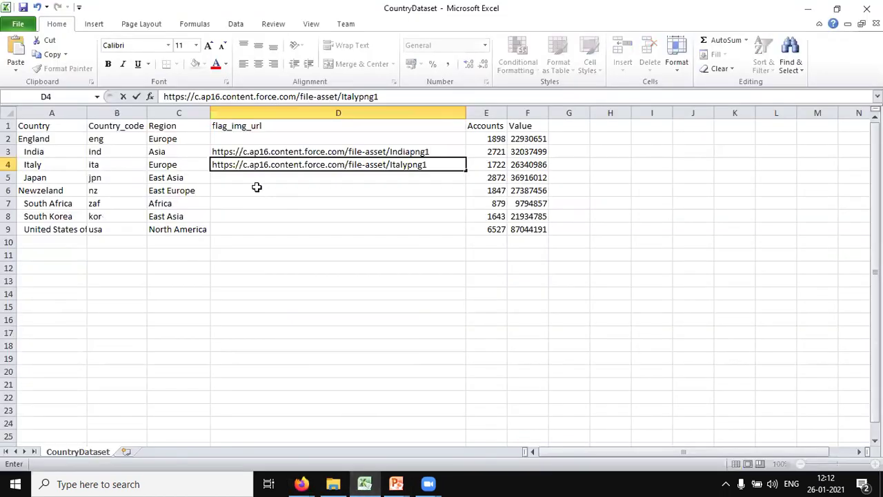
click(253, 182)
text(https://c.ap16.content.force.com/file-asset/Japanpng1)
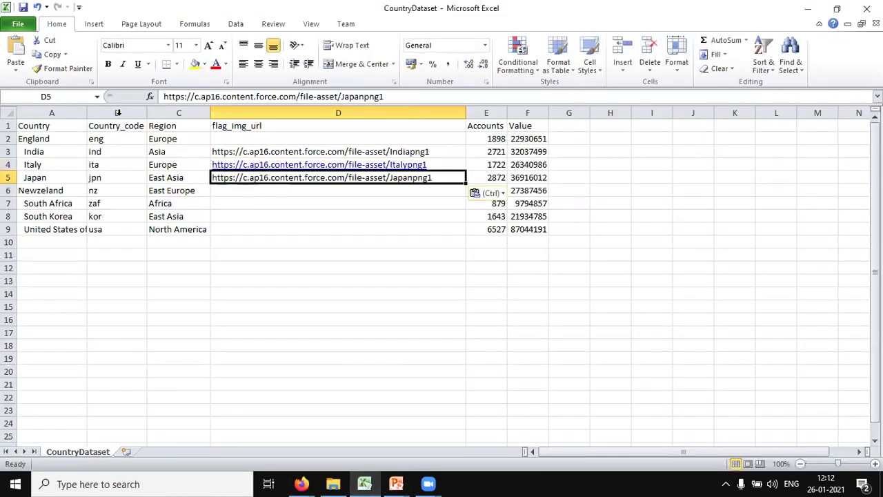
click(175, 110)
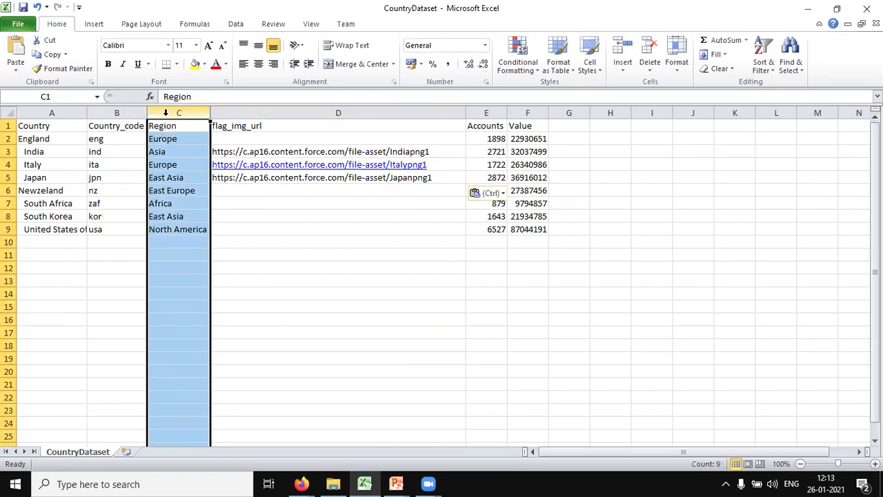
click(250, 191)
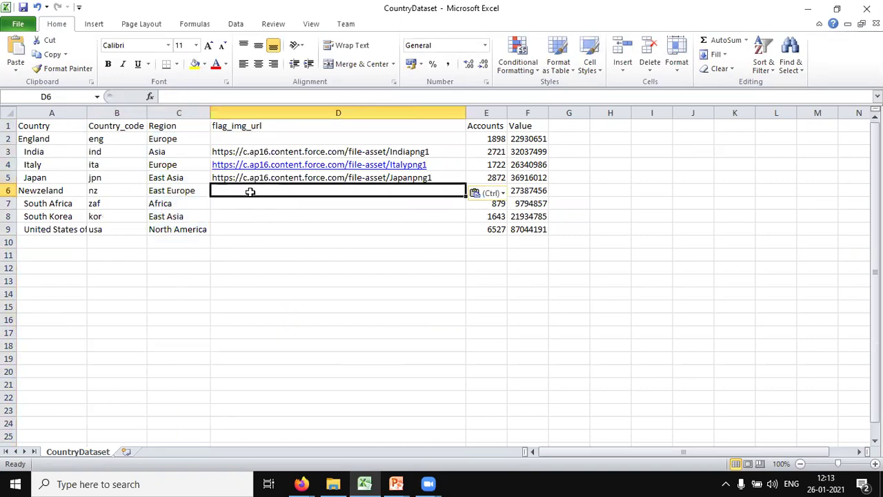
click(33, 112)
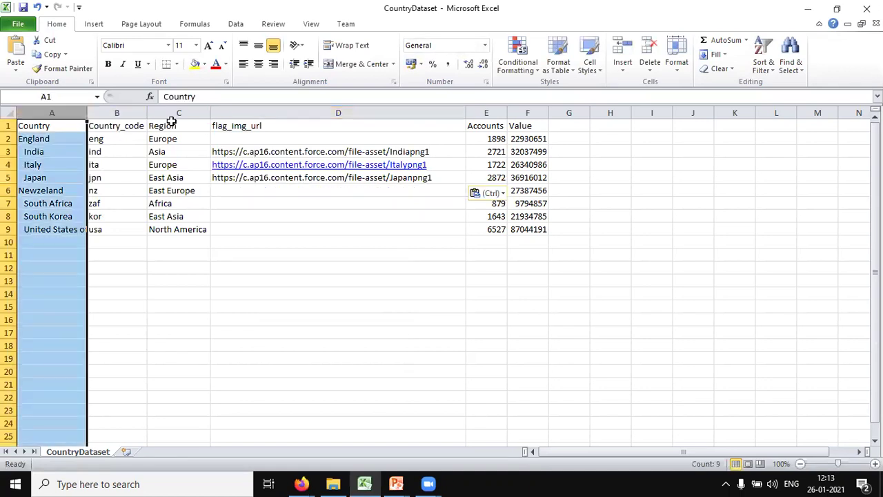
click(265, 113)
click(487, 112)
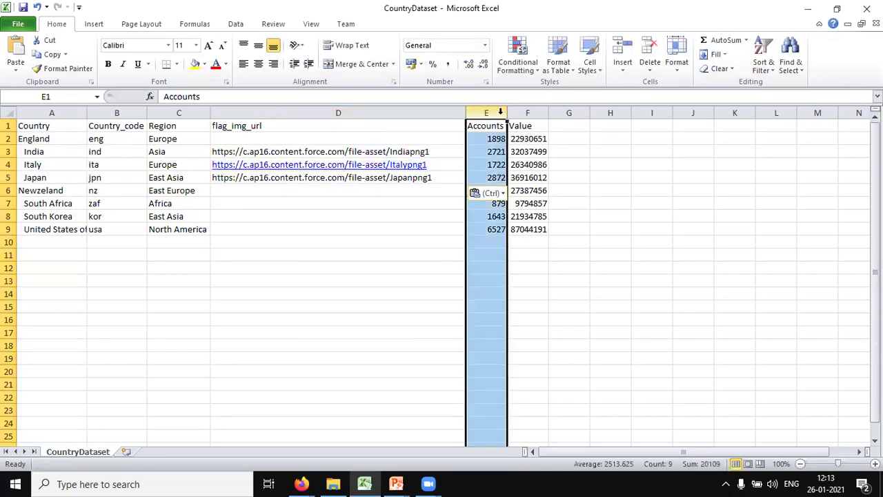
click(224, 214)
click(233, 193)
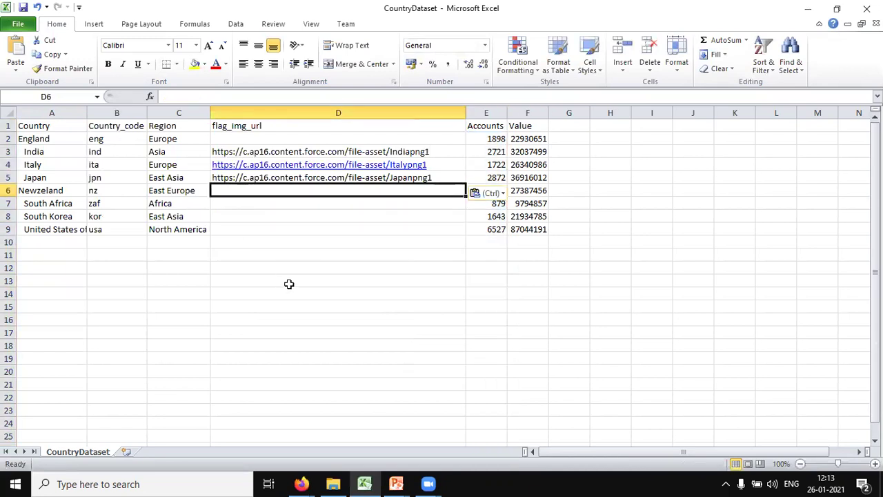
Step: Switch back to Firefox and close the Japan flag's Page Info window to get back to the image gallery
key(alt+Tab)
key(alt+Tab)
key(alt+Tab)
key(alt+Tab)
key(alt+Tab)
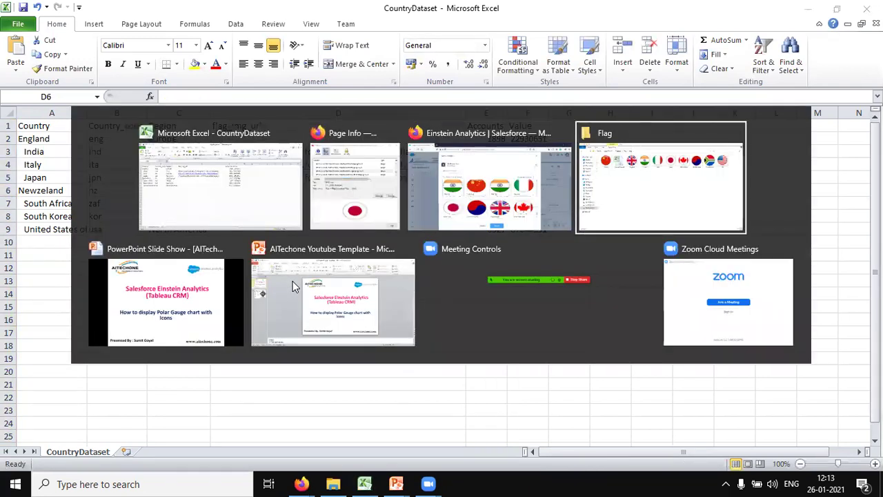
key(alt+Tab)
key(alt+Tab)
key(alt+Tab)
key(alt+Tab)
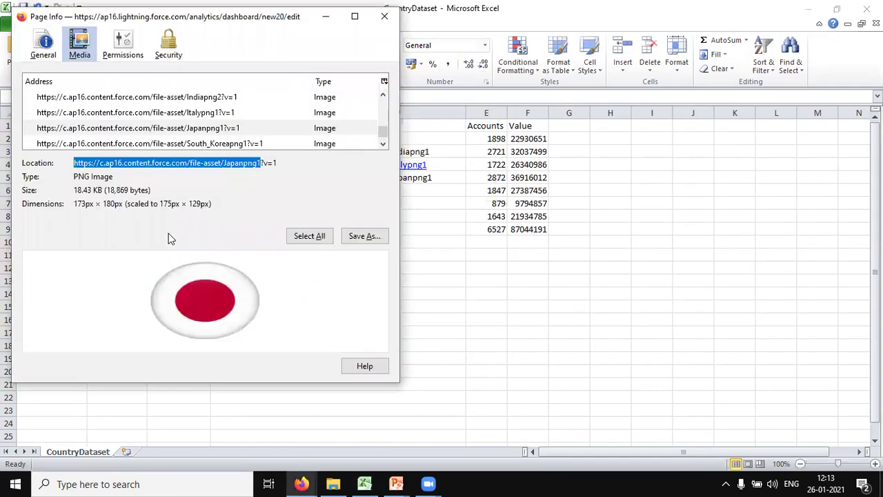
click(364, 366)
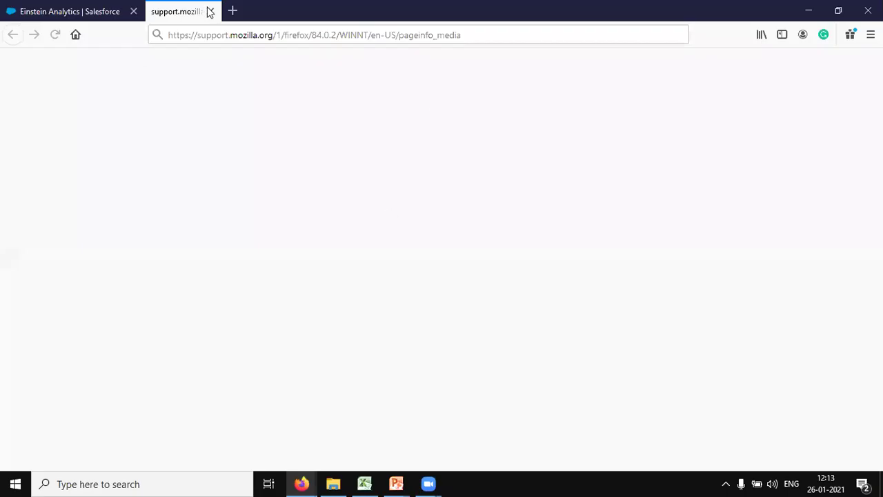
key(ctrl+w)
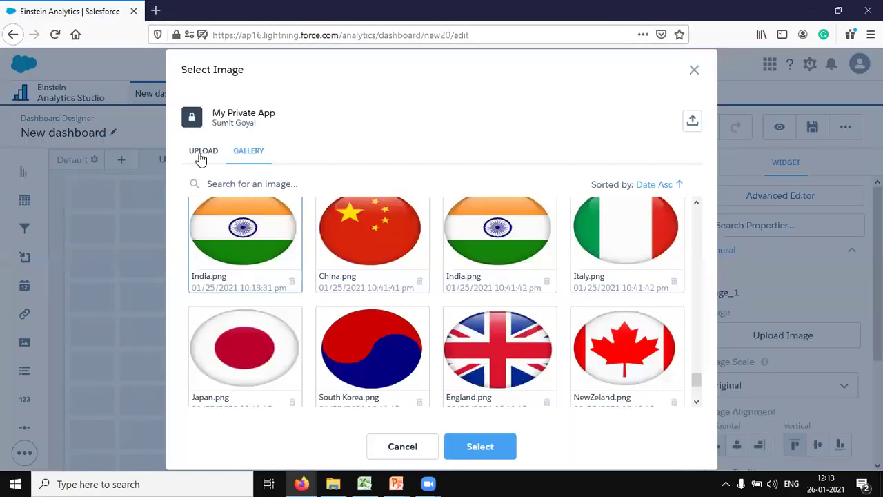
key(alt+Tab)
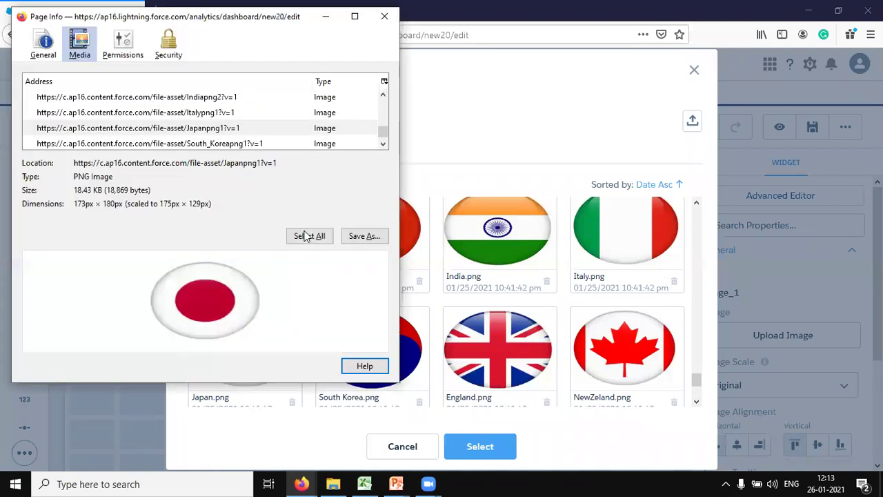
click(384, 16)
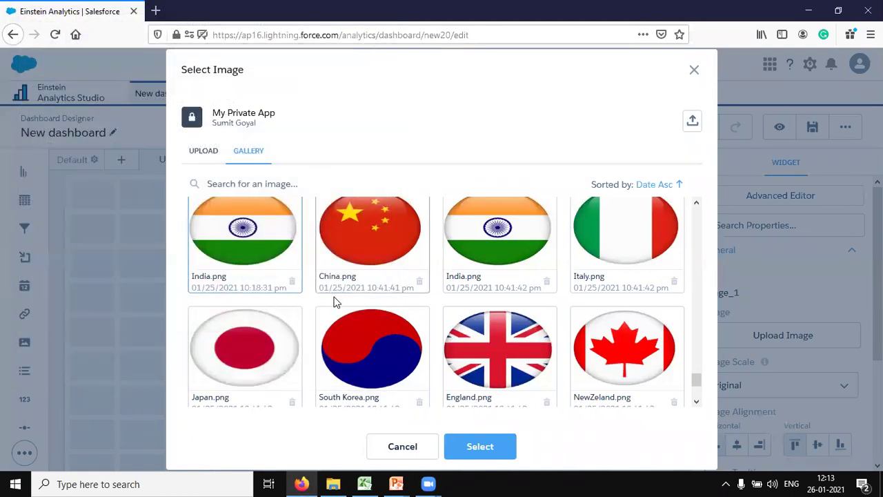
Step: Open the image info for SouthAfrica.png in the gallery and copy its location without the ?v=1 suffix
key(alt+Tab)
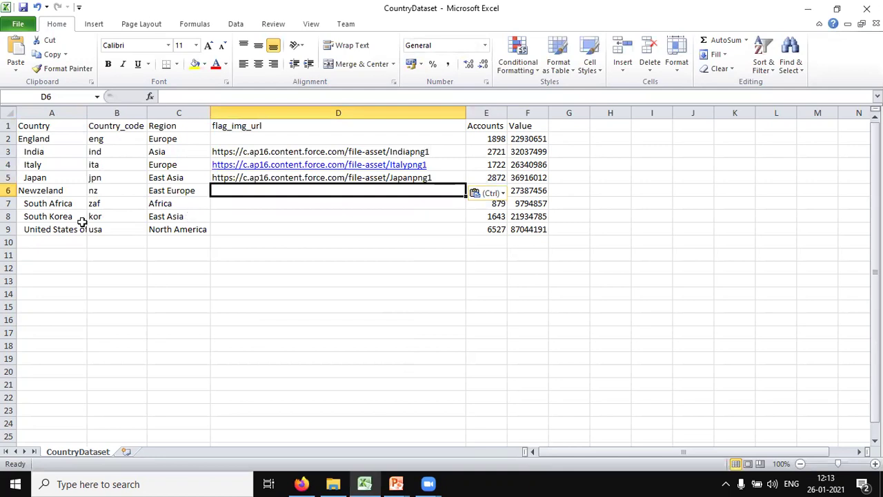
key(alt+Tab)
scroll(427, 336, down, 2)
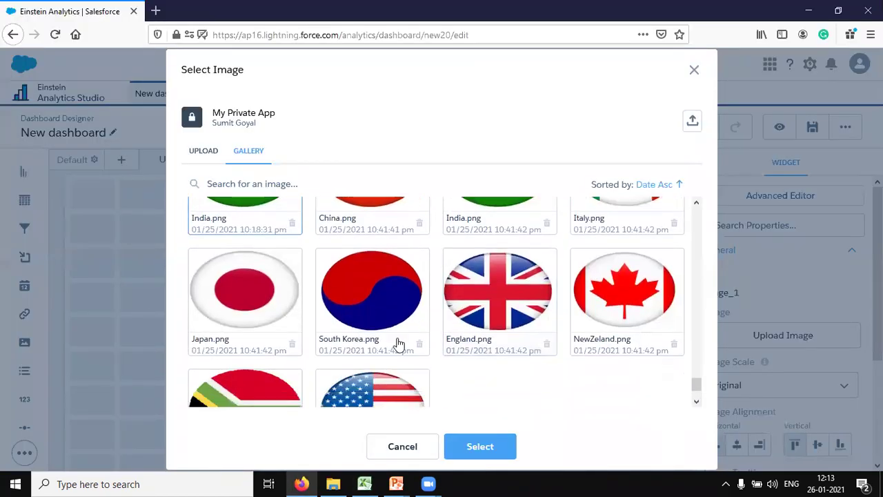
scroll(372, 358, down, 2)
right_click(260, 366)
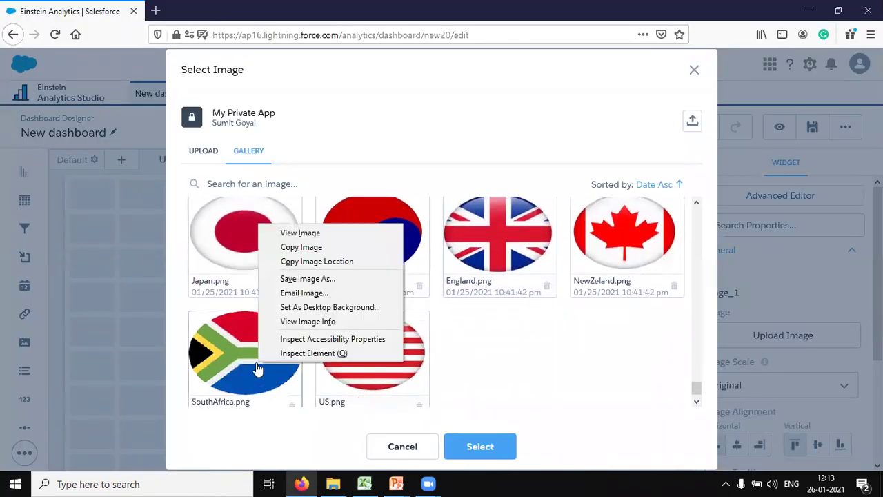
click(289, 322)
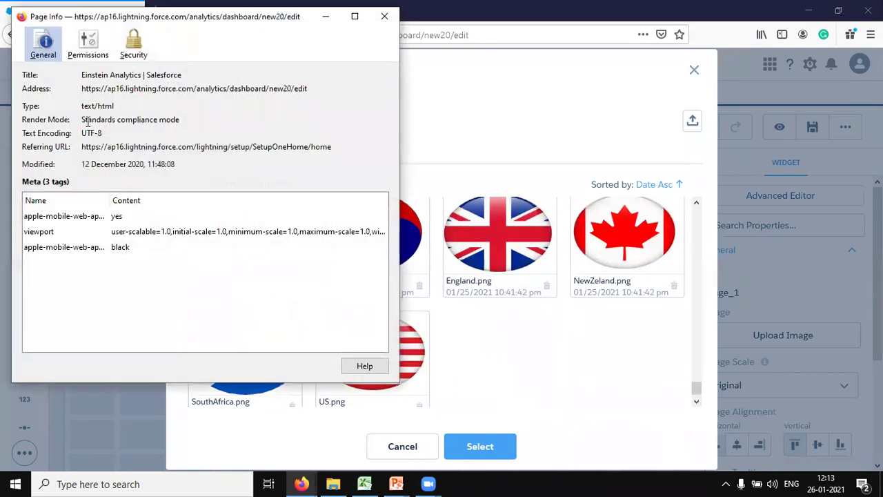
drag(73, 163, 280, 162)
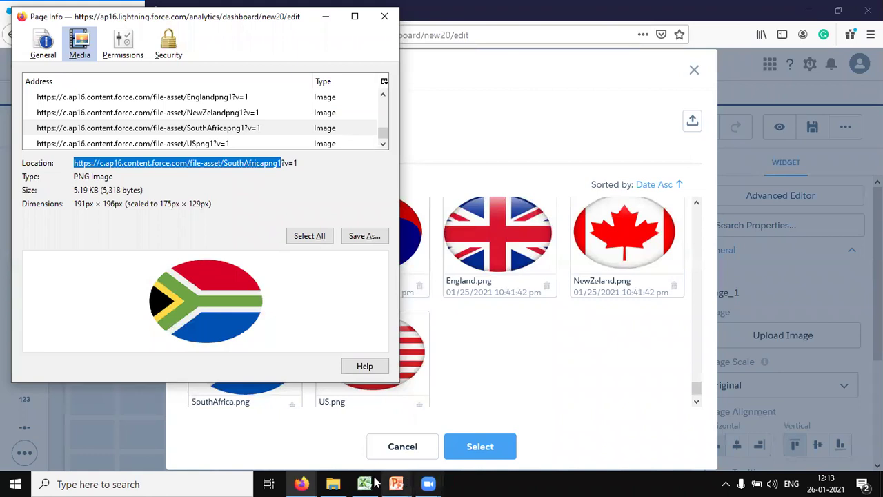
key(alt+Tab)
text(https://c.ap16.content.force.com/file-asset/SouthAfricapng1)
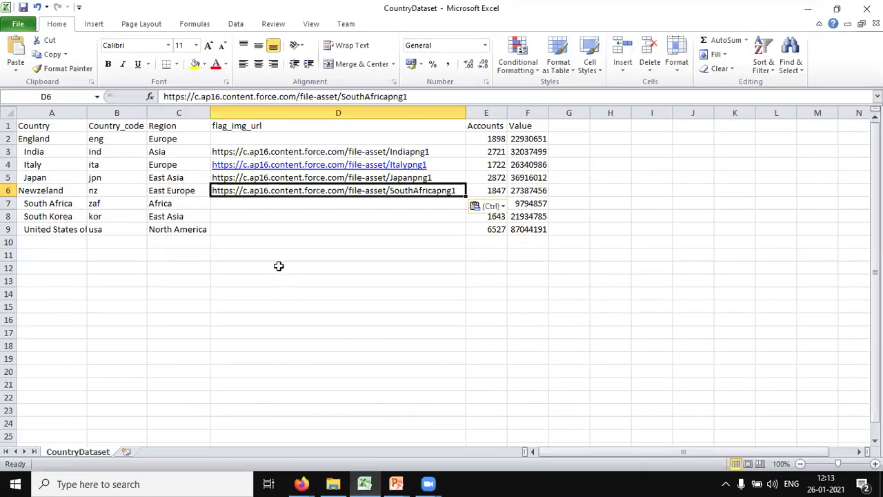
key(ctrl+z)
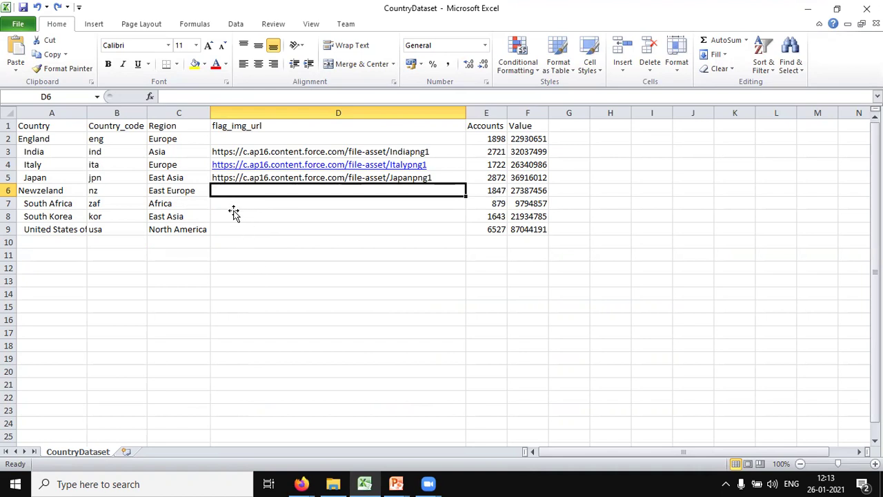
Step: Paste the South Africa flag URL into cell D7 of the CountryDataset sheet in Excel, select D6 and switch back to Firefox
key(alt+Tab)
key(alt+Tab)
double_click(233, 213)
text(https://c.ap16.content.force.com/file-asset/SouthAfricapng1)
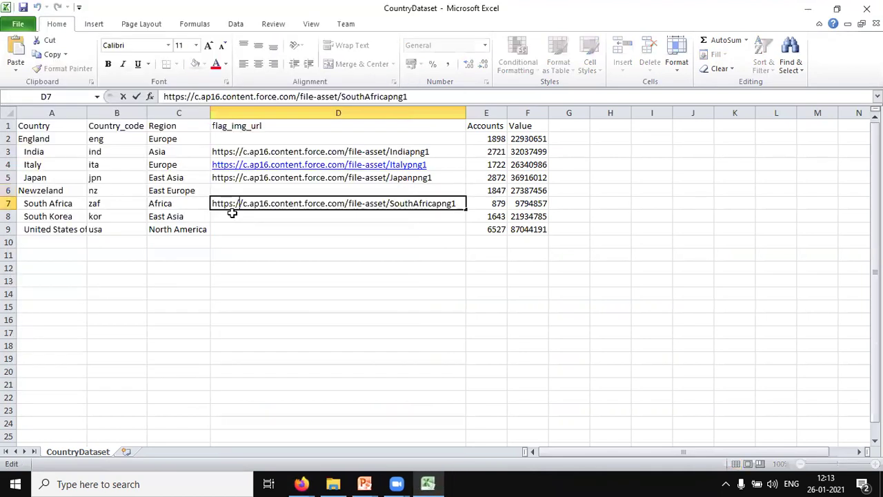
click(232, 191)
key(alt+Tab)
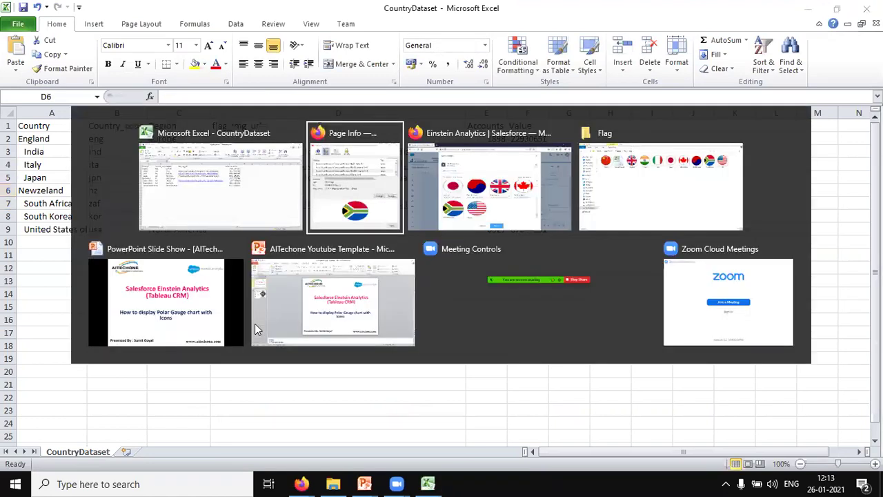
Step: Copy the NewZeland.png location from its image info in Firefox, without the ?v=1 suffix, and paste it into cell D6 of the CountryDataset sheet in Excel
click(383, 14)
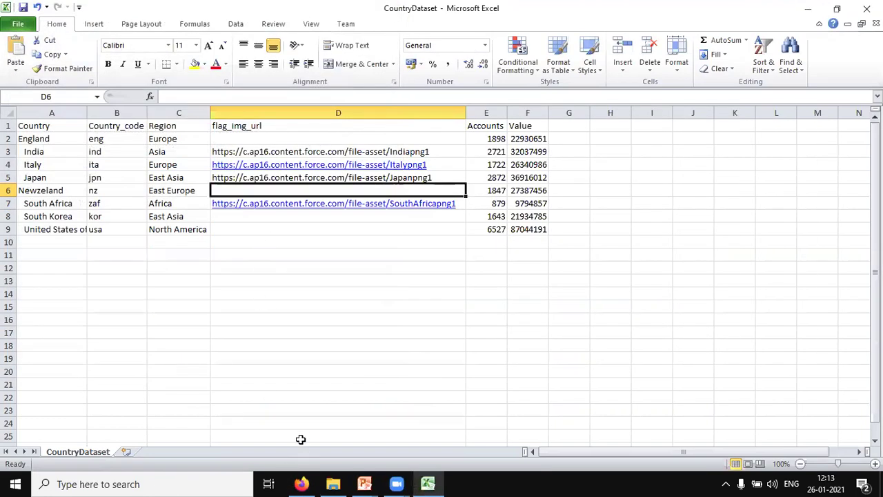
key(alt+Tab)
right_click(592, 241)
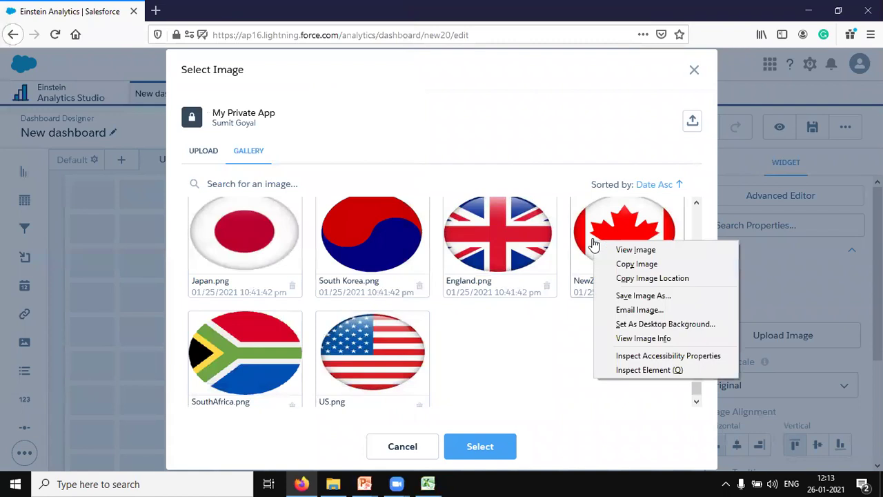
click(642, 338)
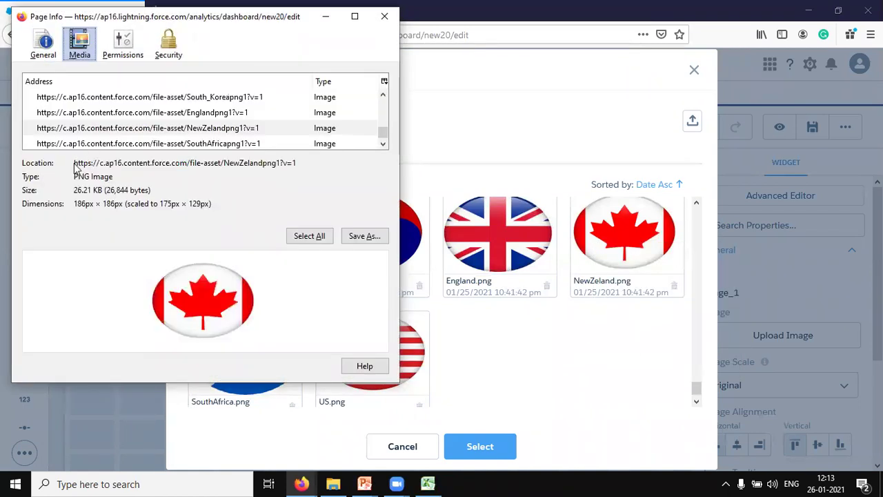
drag(76, 163, 274, 165)
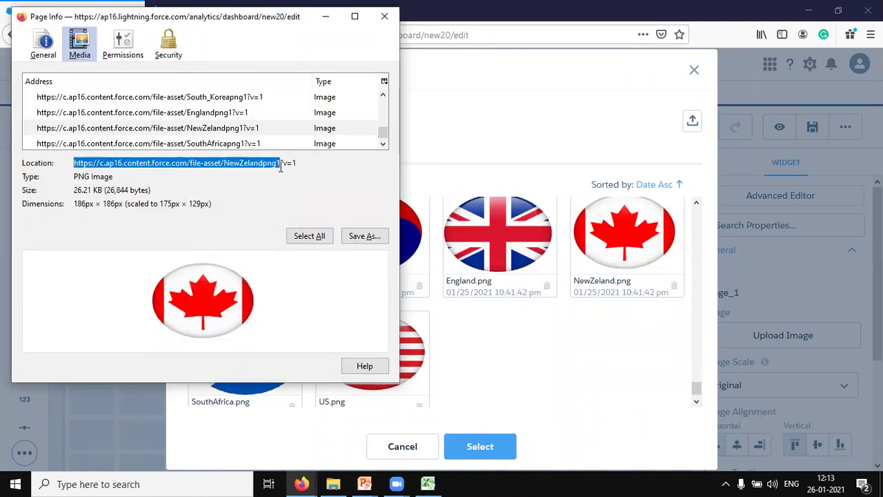
click(378, 17)
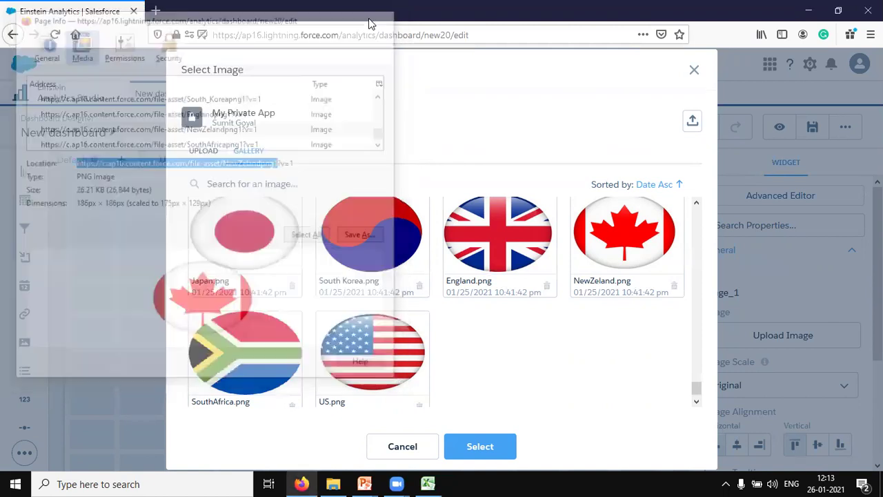
key(alt+Tab)
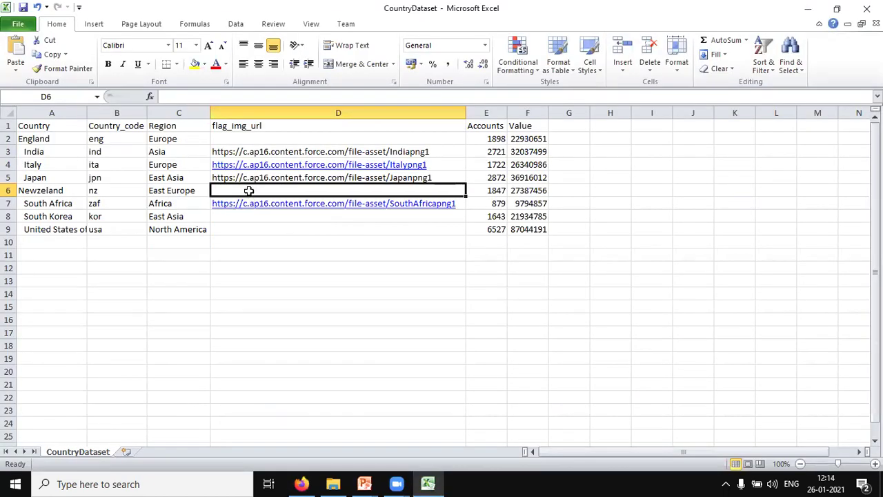
text(https://c.ap16.content.force.com/file-asset/NewZelandpng1)
Step: Copy the South Korea.png location from its image info in Firefox, without the ?v=1 suffix, and paste it into cell D8 in Excel
key(alt+Tab)
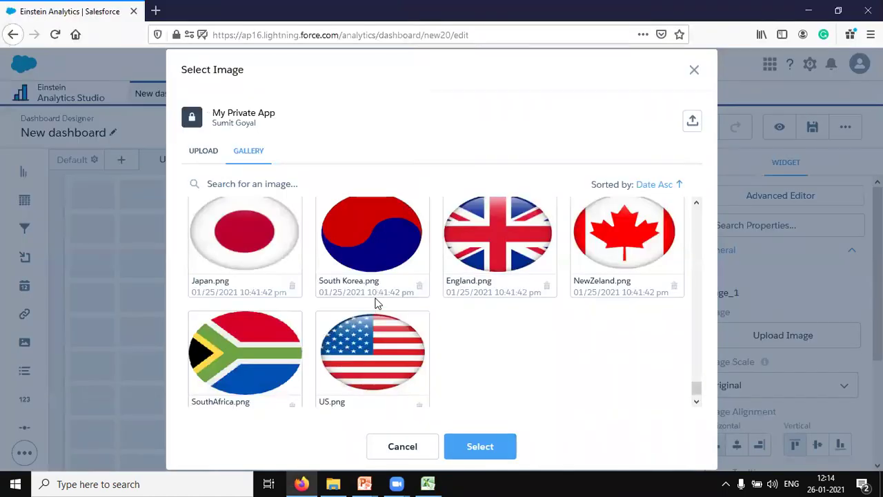
right_click(371, 247)
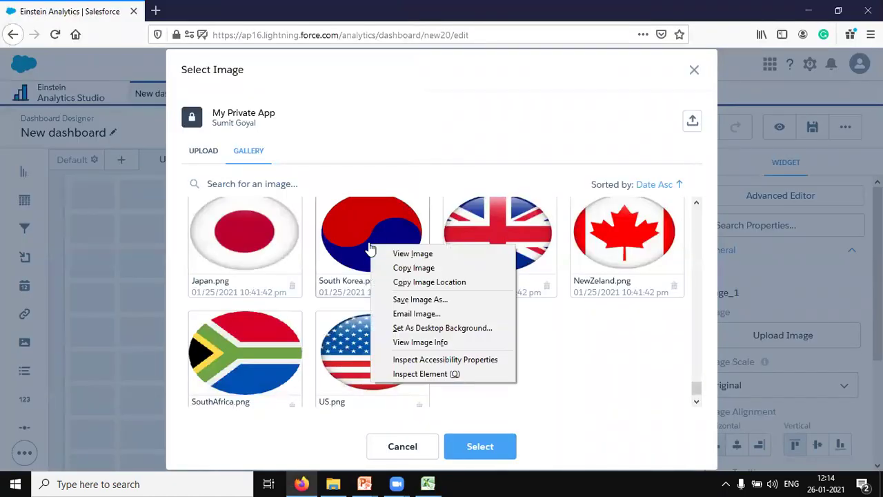
click(411, 343)
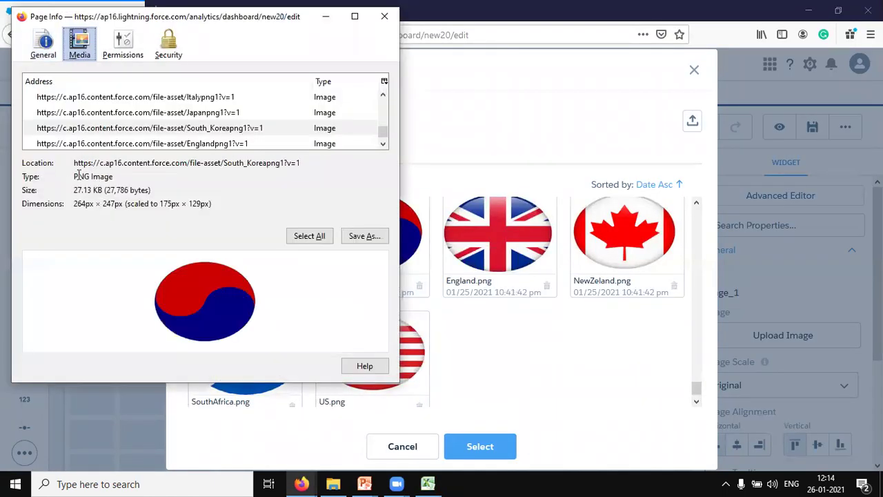
drag(74, 164, 281, 164)
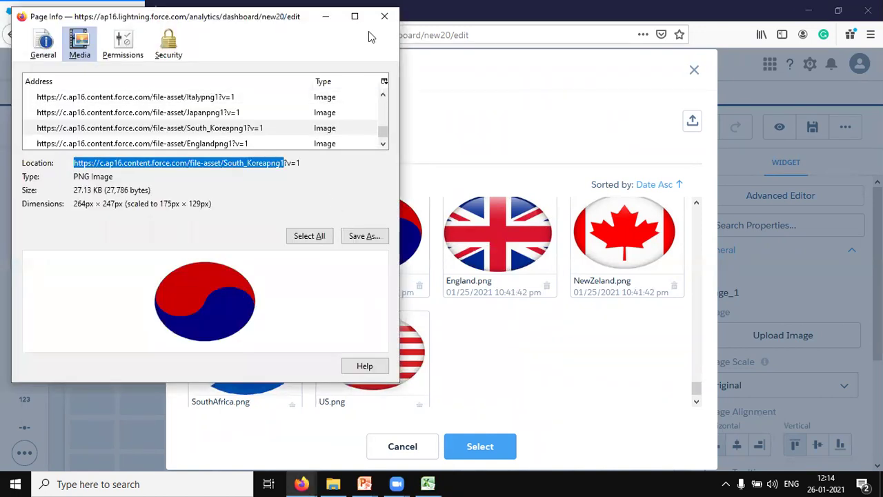
click(383, 17)
key(alt+Tab)
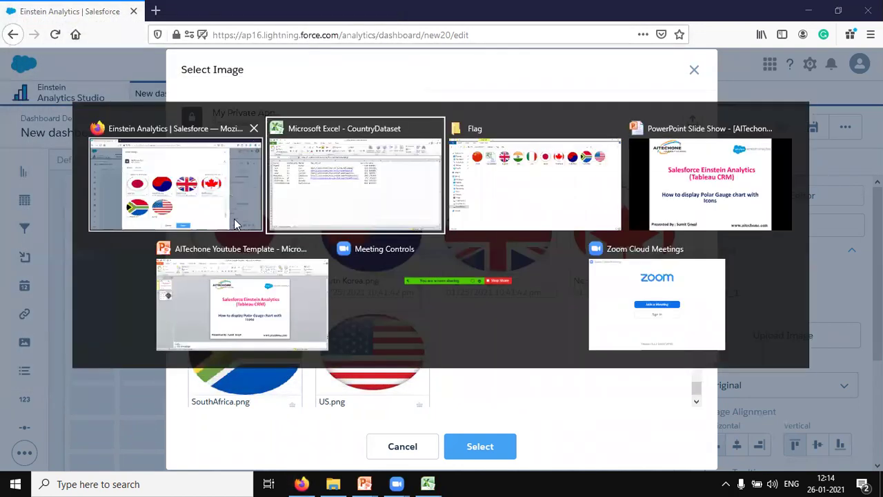
click(279, 217)
text(https://c.ap16.content.force.com/file-asset/South_Koreapng1)
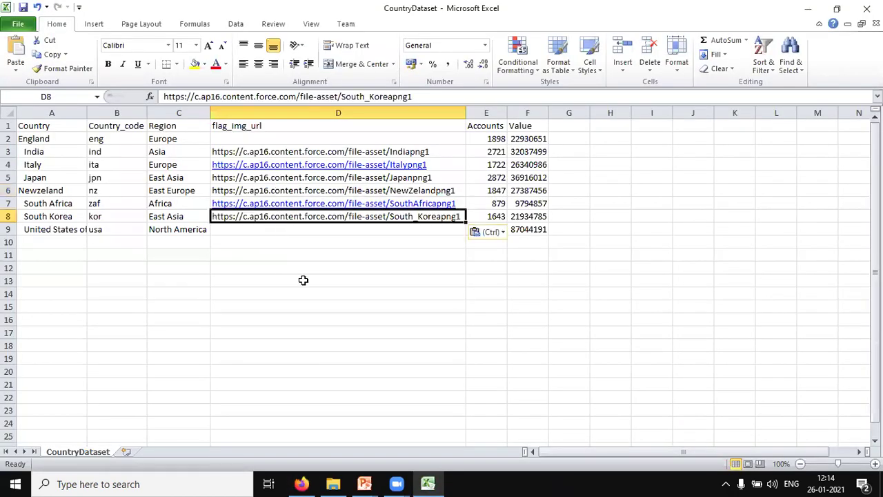
Step: Copy the US.png location from its image info in Firefox, without the ?v=1 suffix, and paste it into cell D9 in Excel
click(259, 233)
key(alt+Tab)
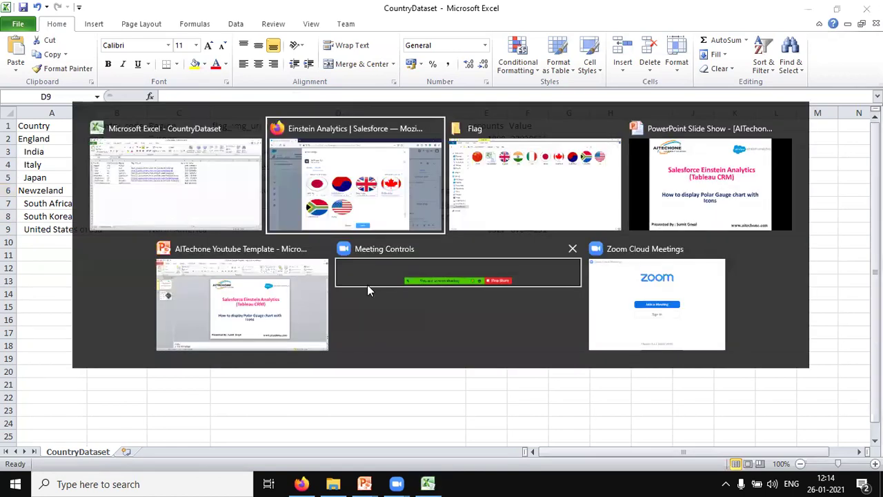
right_click(352, 356)
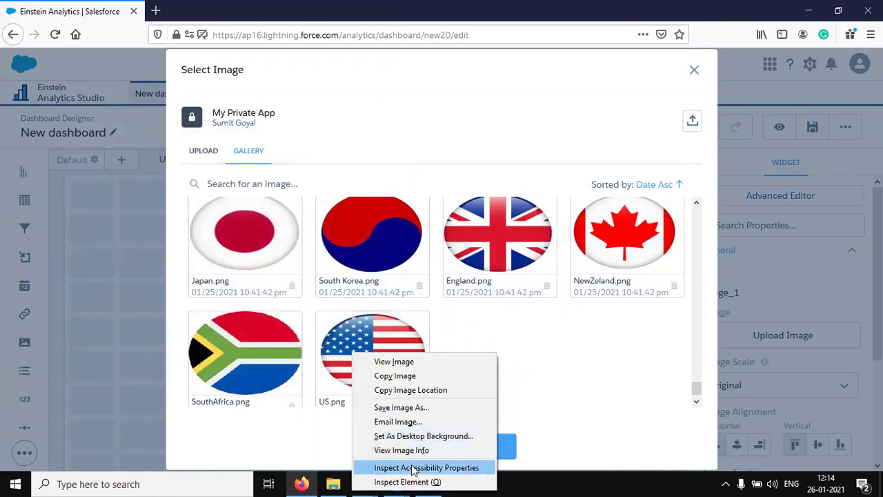
click(456, 450)
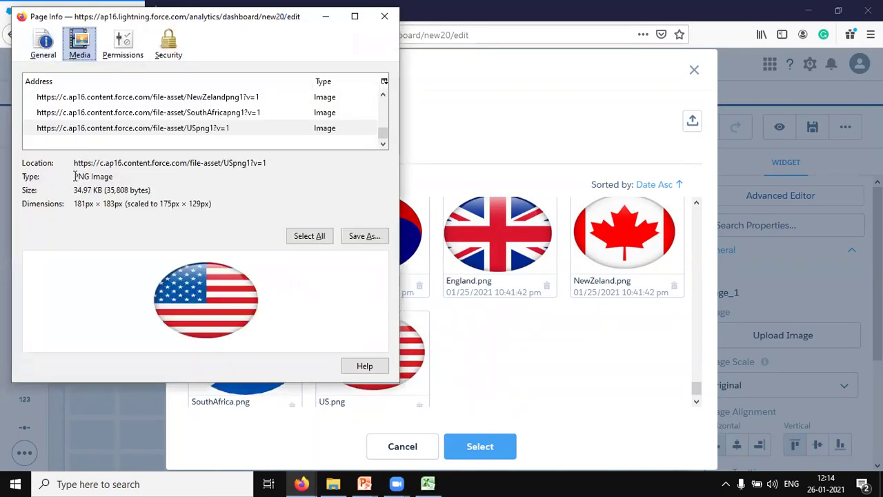
drag(74, 163, 249, 163)
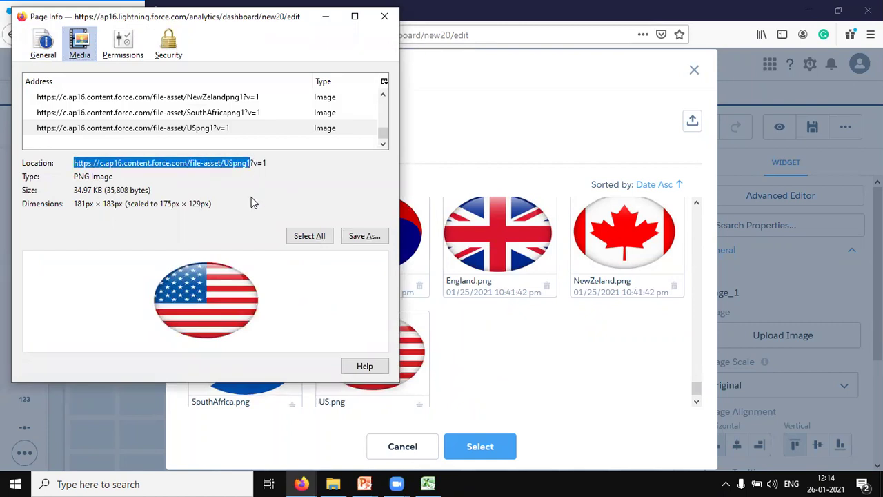
key(ctrl+c)
key(alt+Tab)
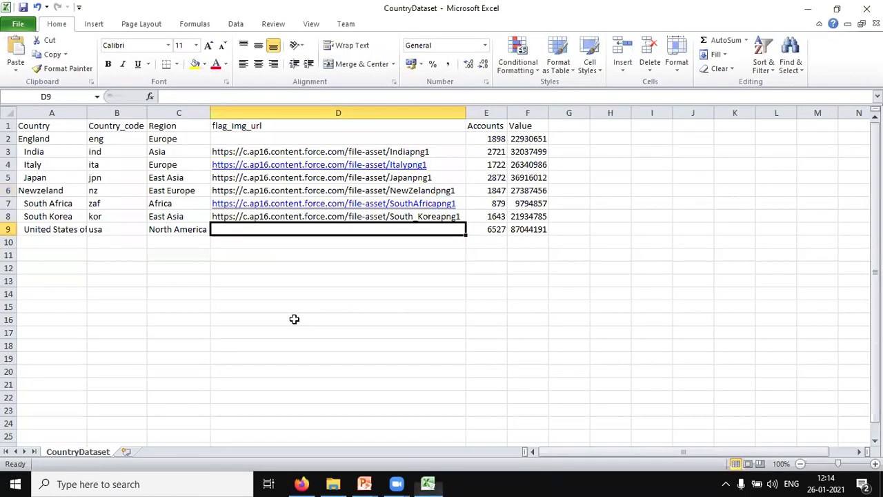
key(ctrl+v)
Step: Copy the England.png location from its image info in Firefox, without the ?v=1 suffix, and paste it into cell D2 in Excel
click(248, 138)
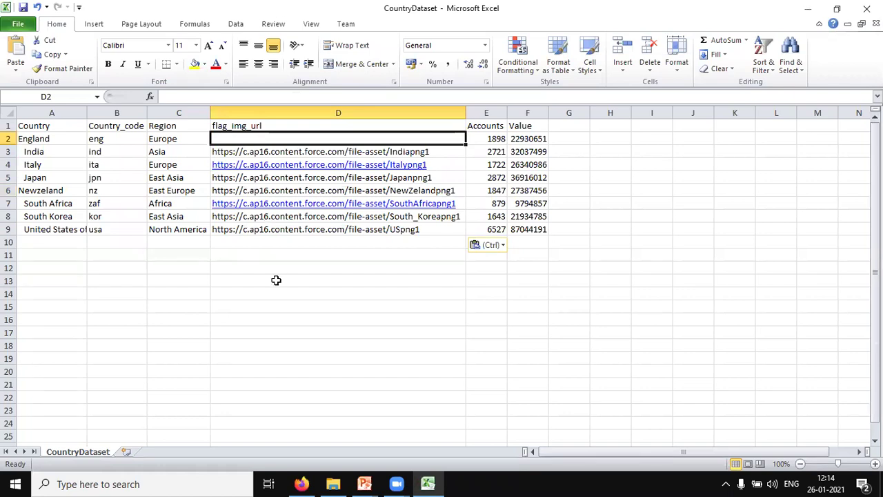
key(alt+Tab)
right_click(498, 252)
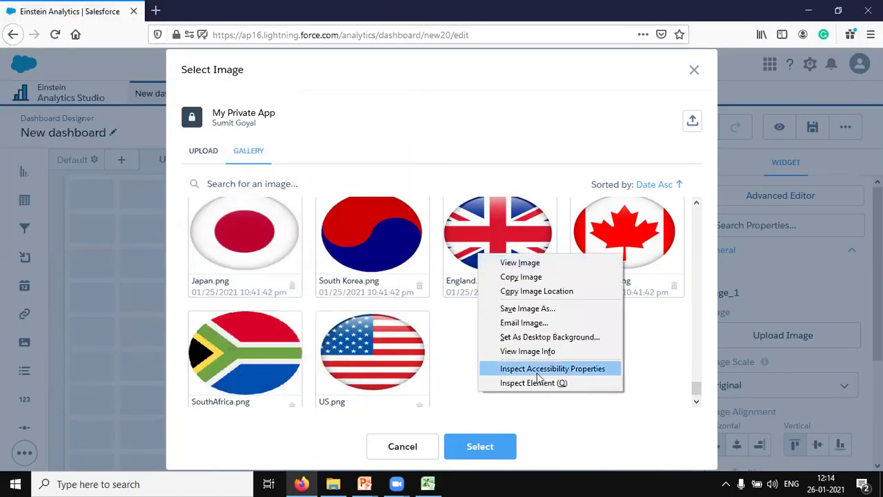
click(531, 351)
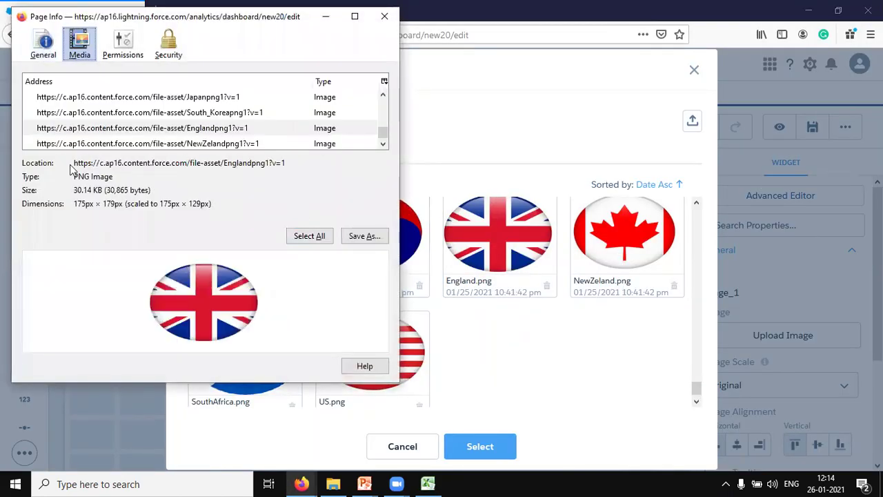
drag(76, 164, 266, 161)
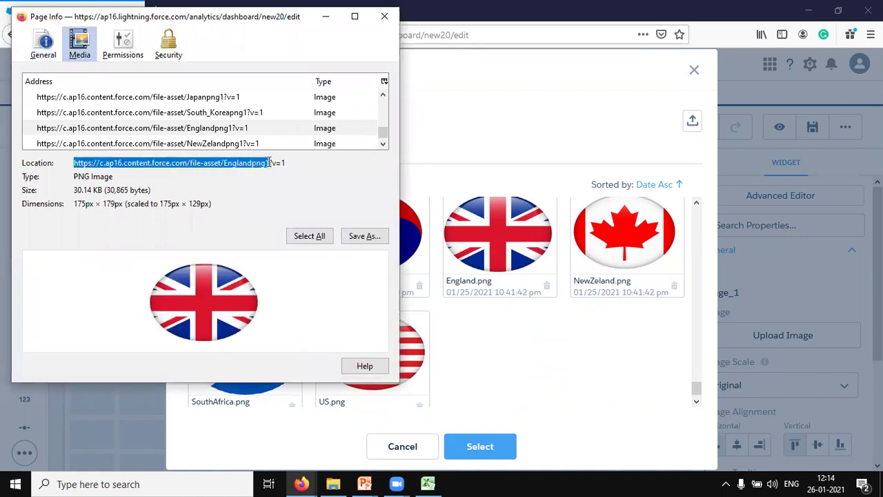
click(384, 16)
key(alt+Tab)
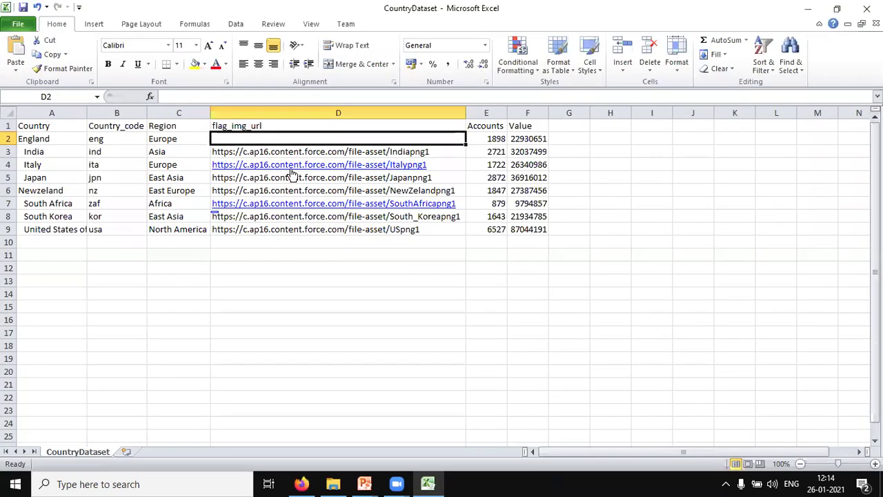
key(ctrl+v)
Step: Save the CountryDataset file with the completed flag_img_url column
click(377, 302)
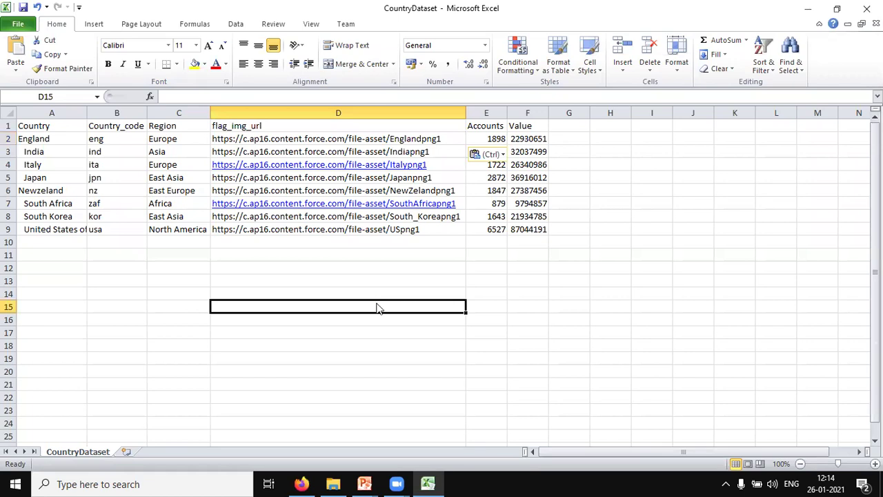
key(ctrl+s)
click(388, 285)
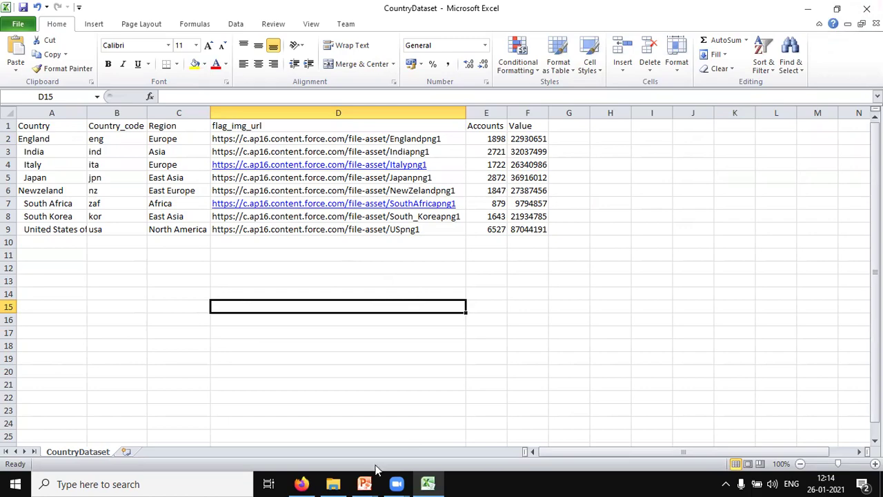
Step: Switch to Firefox, dismiss the image selection and close the New dashboard to return to the Analytics Studio home page
click(304, 483)
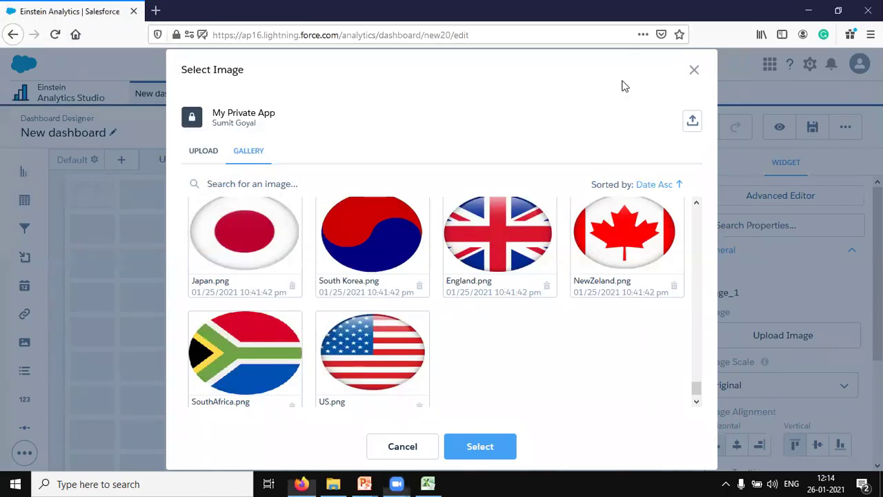
click(694, 70)
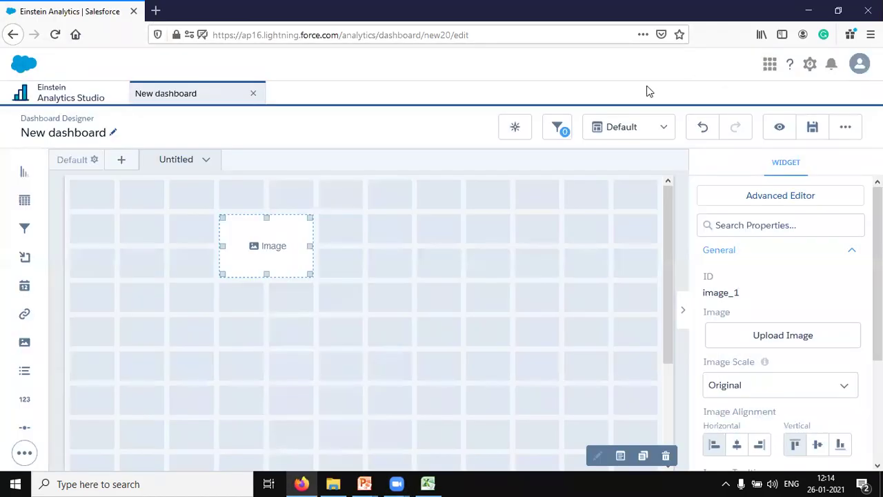
click(253, 93)
click(489, 307)
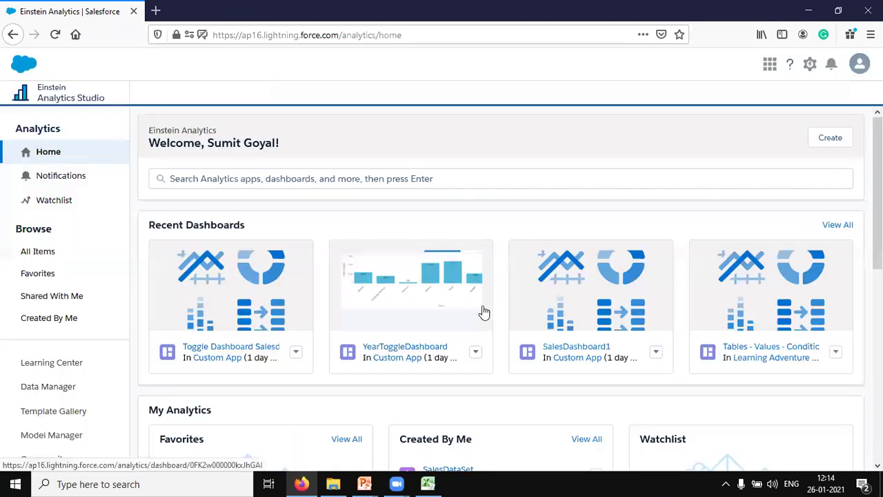
Step: Start creating a new dataset from a CSV file in Analytics Studio
click(828, 141)
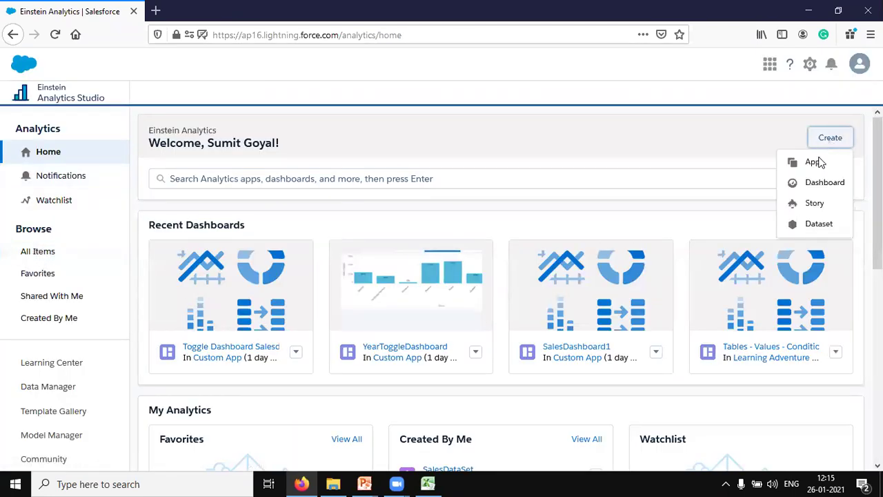
click(821, 226)
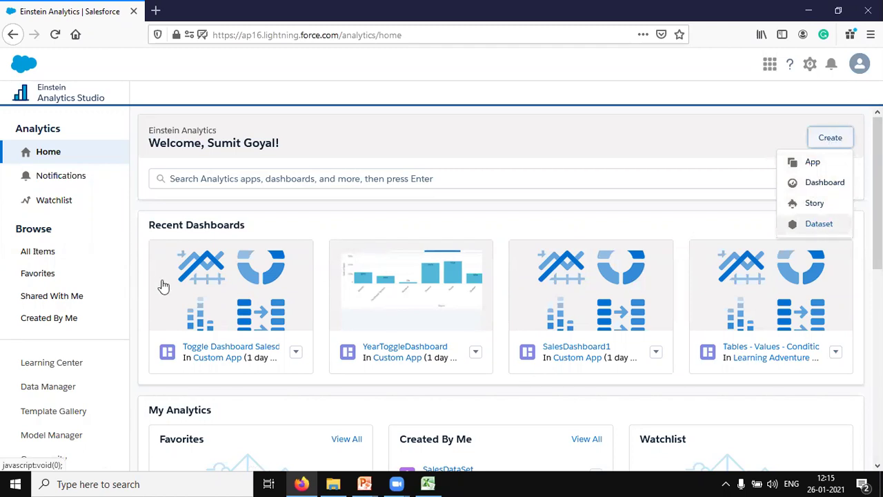
click(302, 205)
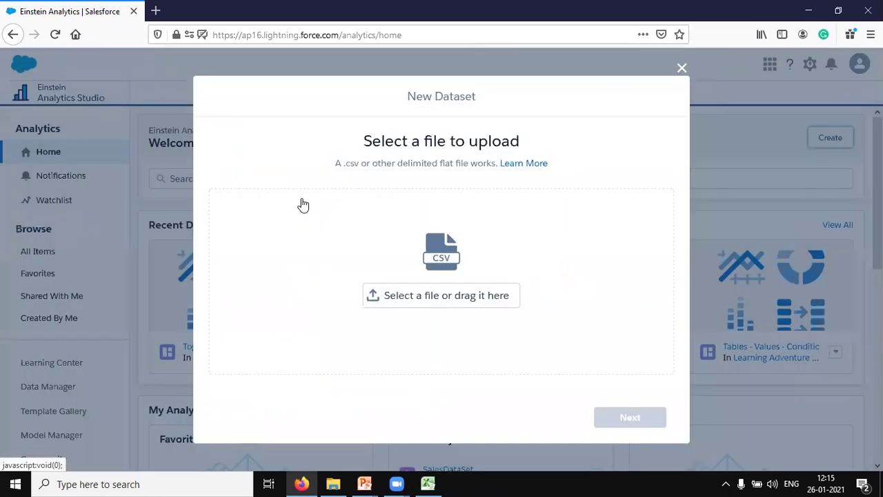
Step: Choose CountryDataset from the Datasets\Flag\Flag folder on drive F: as the upload file and continue to the dataset name and app settings
click(420, 302)
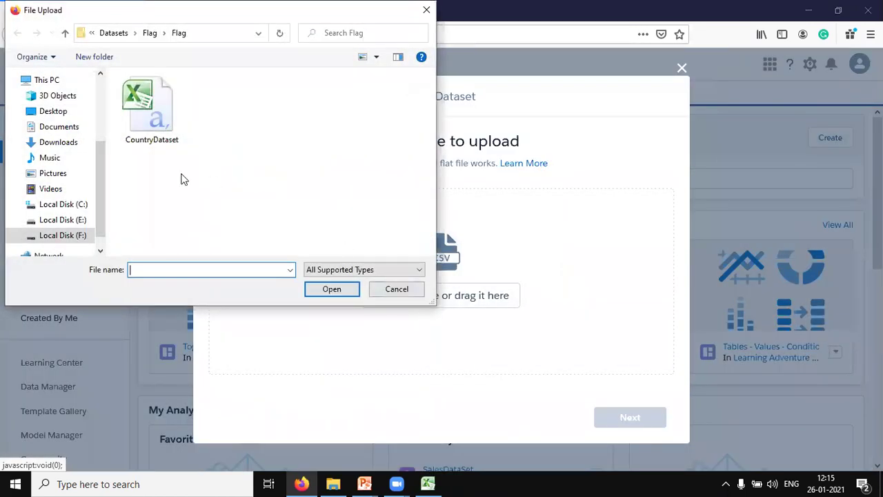
click(69, 235)
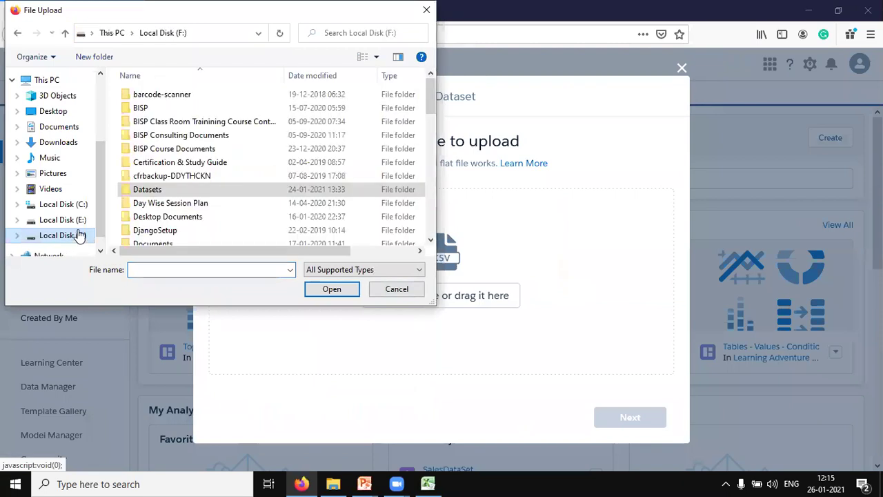
double_click(164, 194)
double_click(158, 134)
double_click(140, 94)
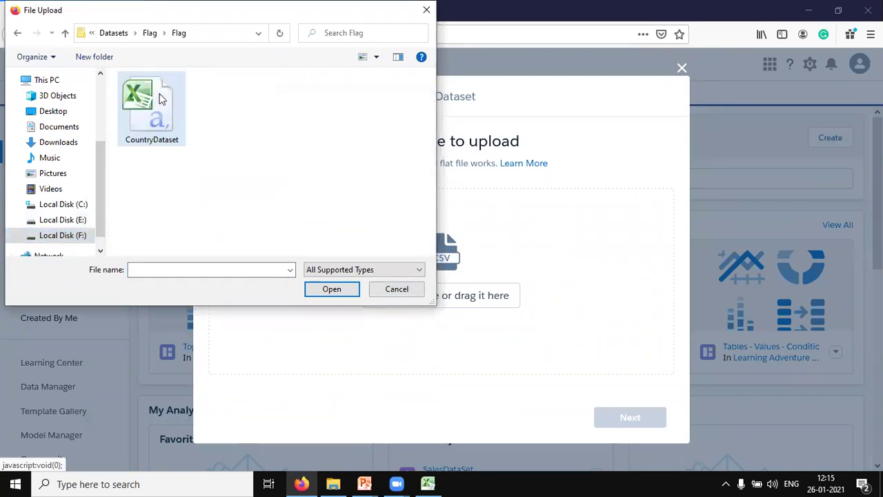
click(149, 116)
click(327, 292)
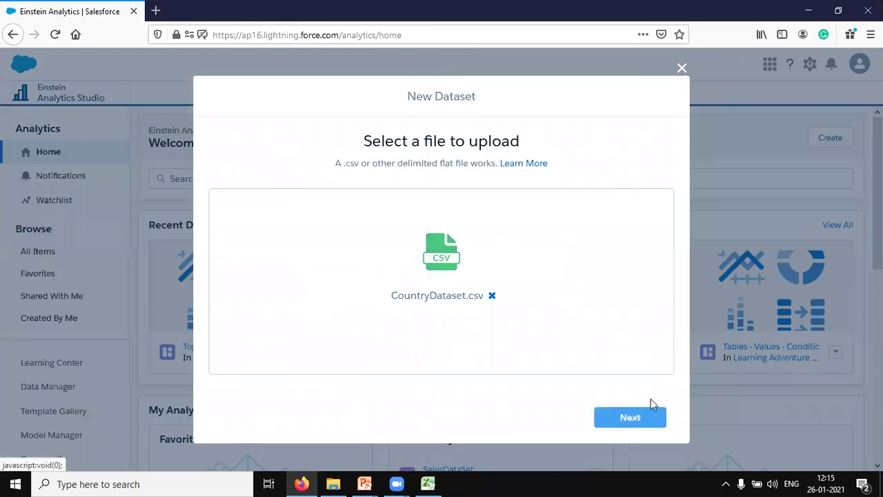
click(611, 422)
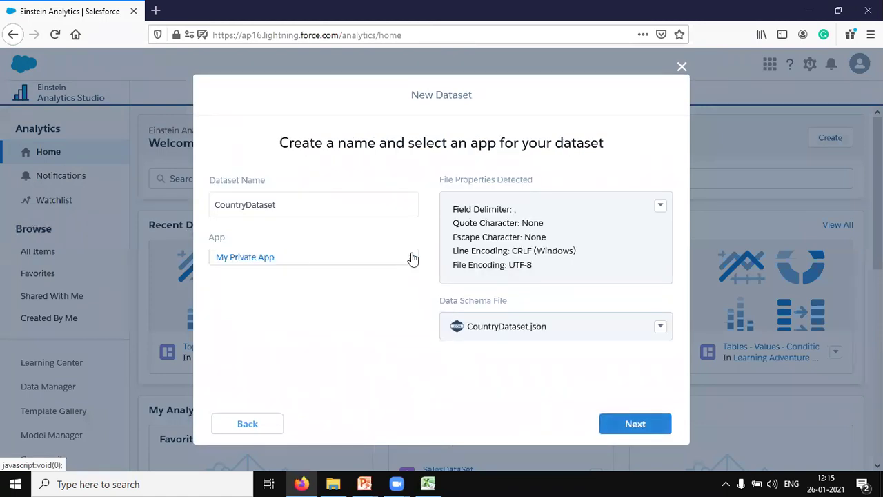
Step: Assign the CountryDataset dataset to Custom App, review its field attributes and upload the file
click(336, 266)
click(250, 319)
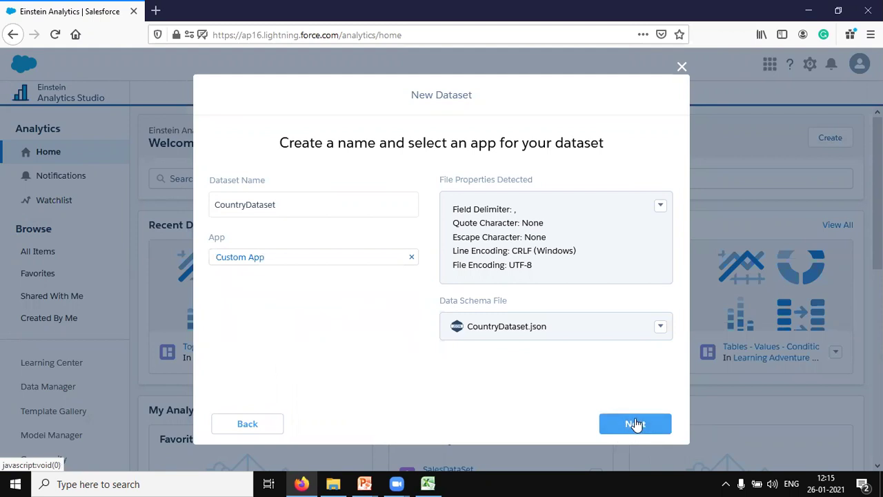
click(636, 423)
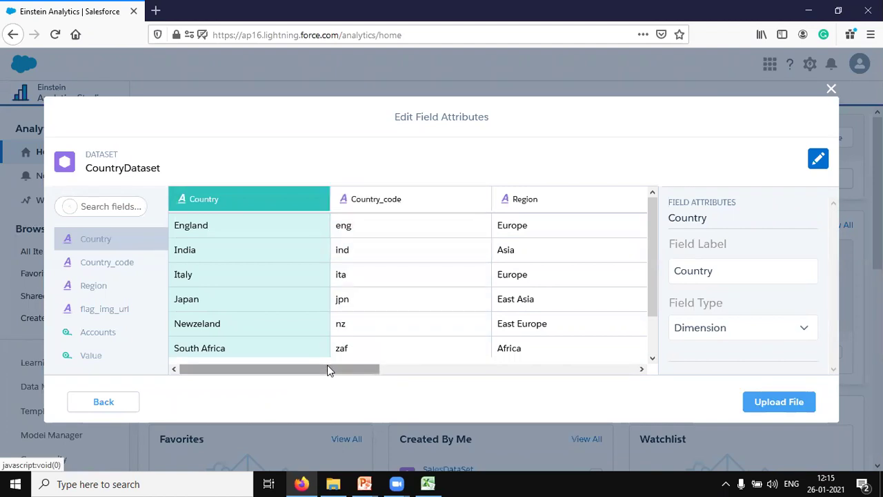
drag(328, 369, 598, 384)
click(763, 408)
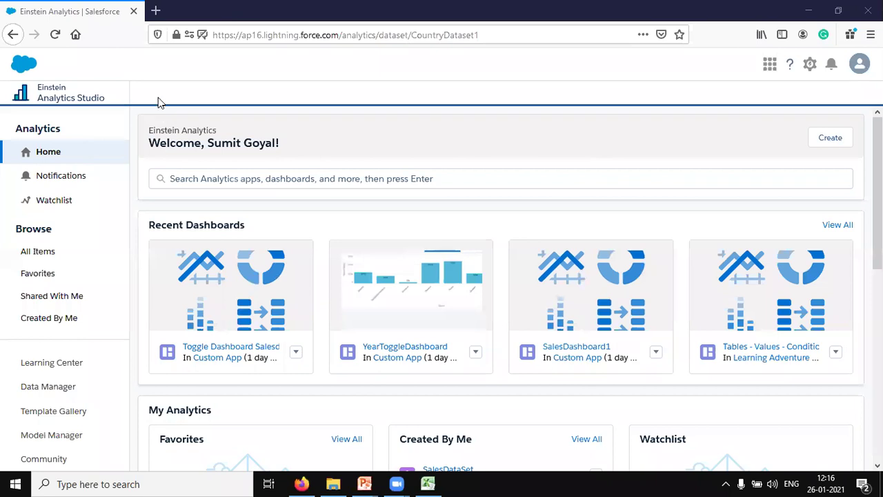
Step: Explore the uploaded CountryDataset in a new lens, with Sum of Value as bar length and bars grouped by Country
click(44, 302)
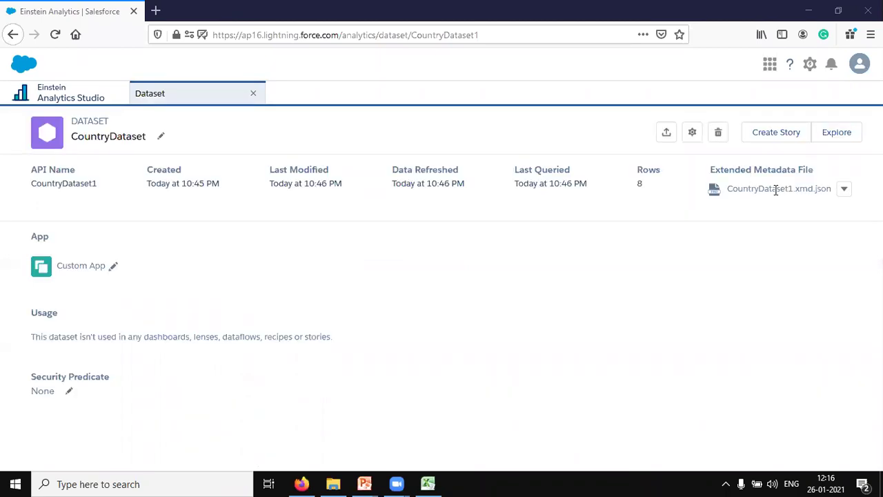
click(836, 135)
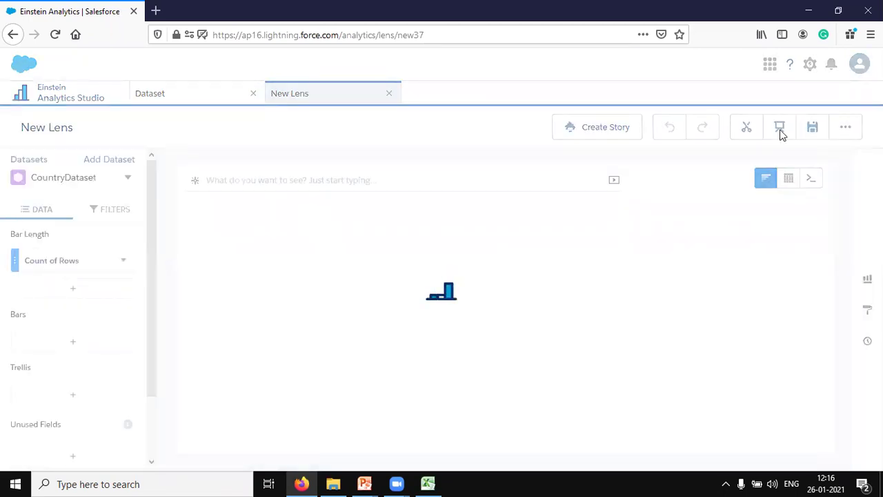
click(59, 260)
click(156, 306)
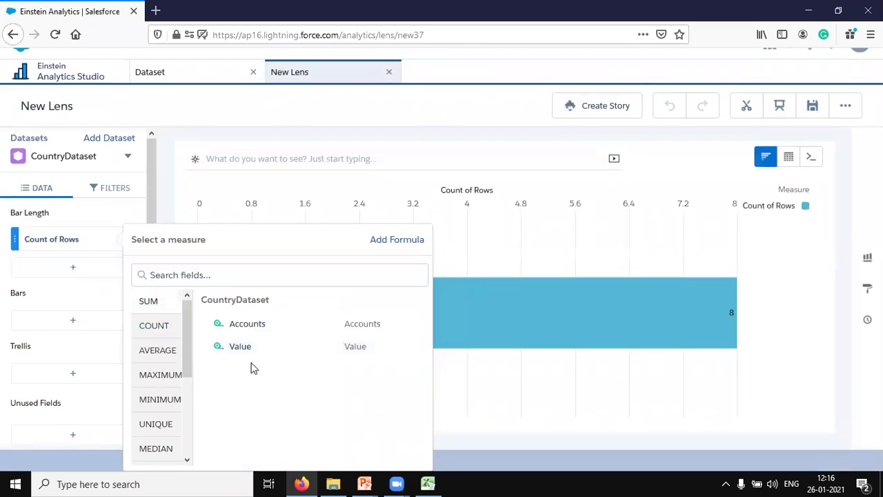
click(232, 347)
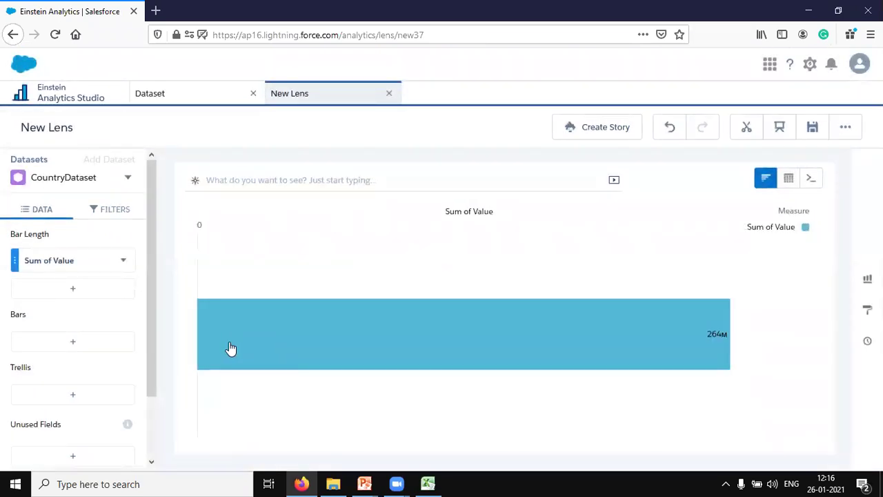
click(70, 343)
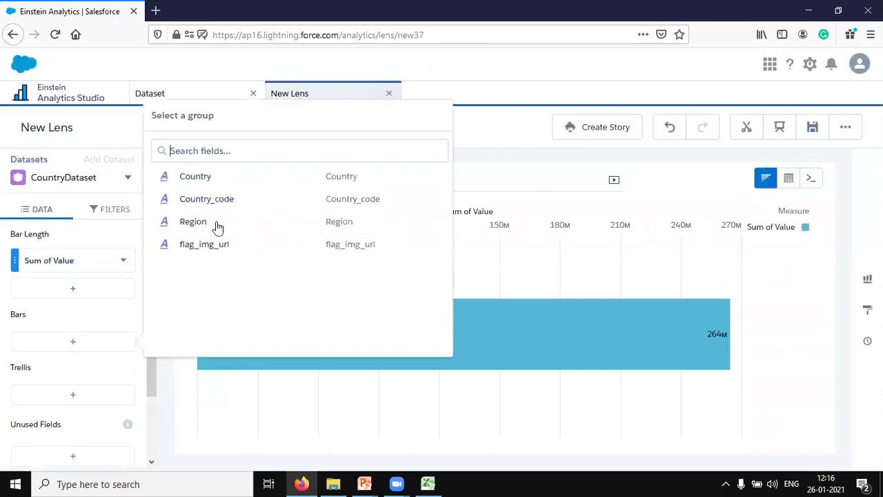
click(190, 177)
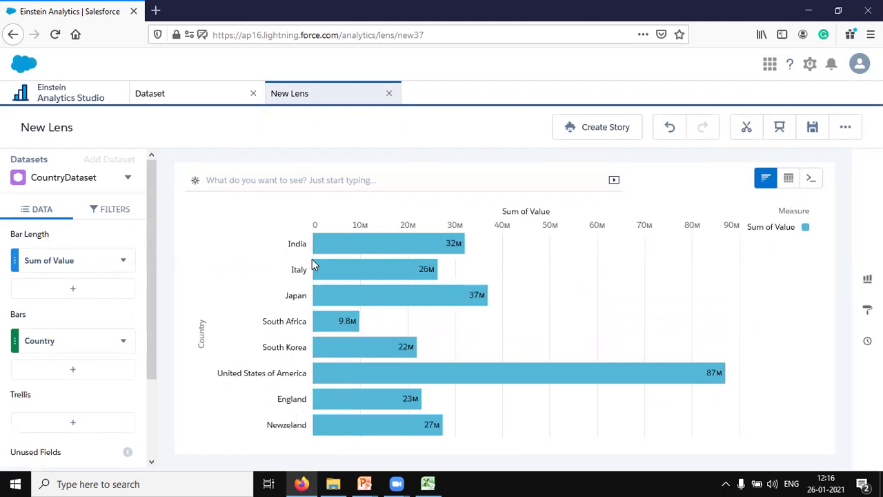
Step: Give the chart the title "Account Value (Worldwide)" in its formatting properties
click(867, 309)
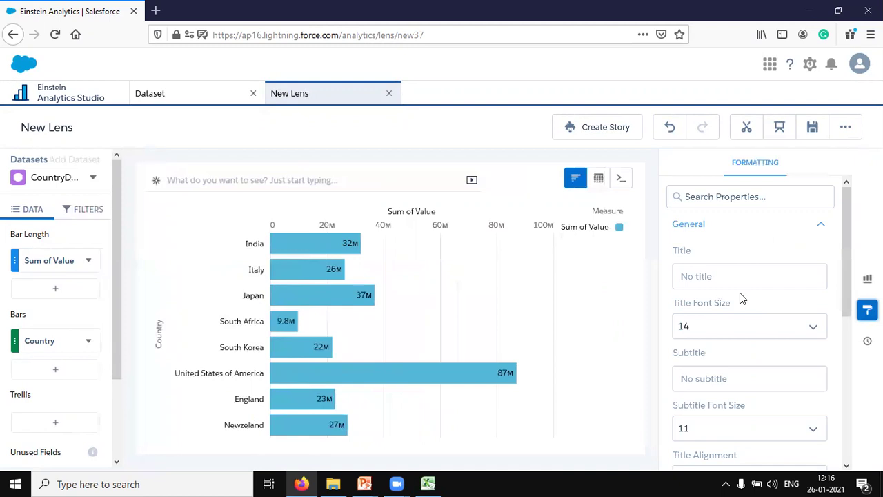
click(735, 277)
text(Worl)
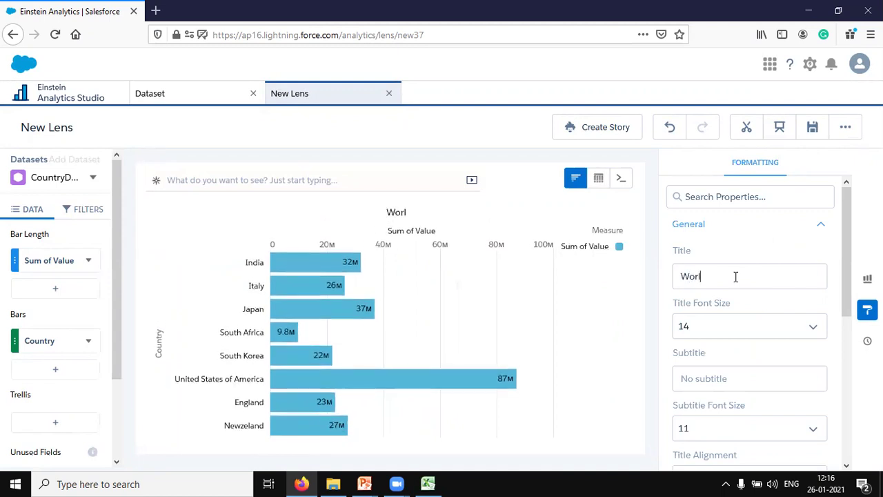
text(dwide)
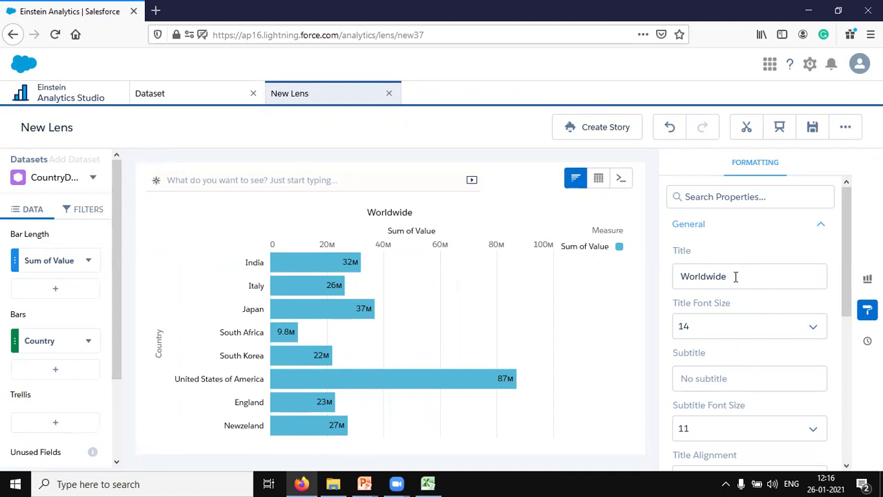
text( Account)
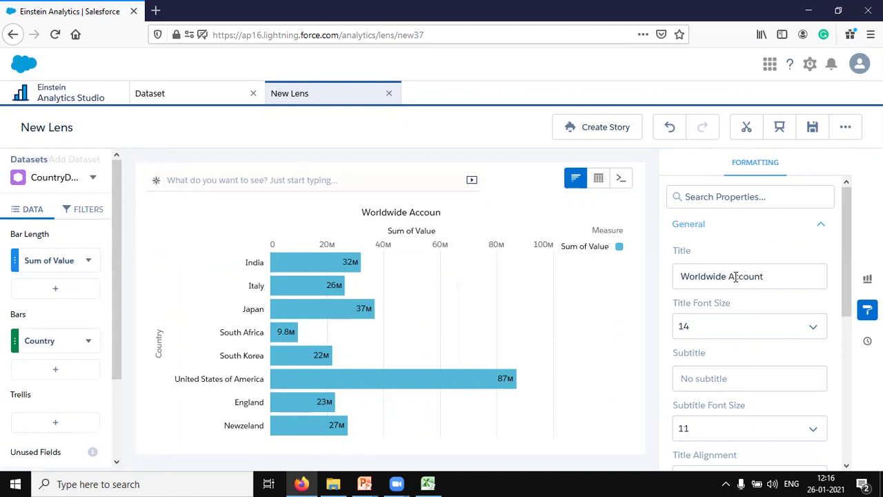
key(BackSpace)
key(BackSpace)
key(BackSpace)
key(BackSpace)
key(BackSpace)
key(BackSpace)
key(BackSpace)
key(BackSpace)
key(BackSpace)
key(BackSpace)
key(BackSpace)
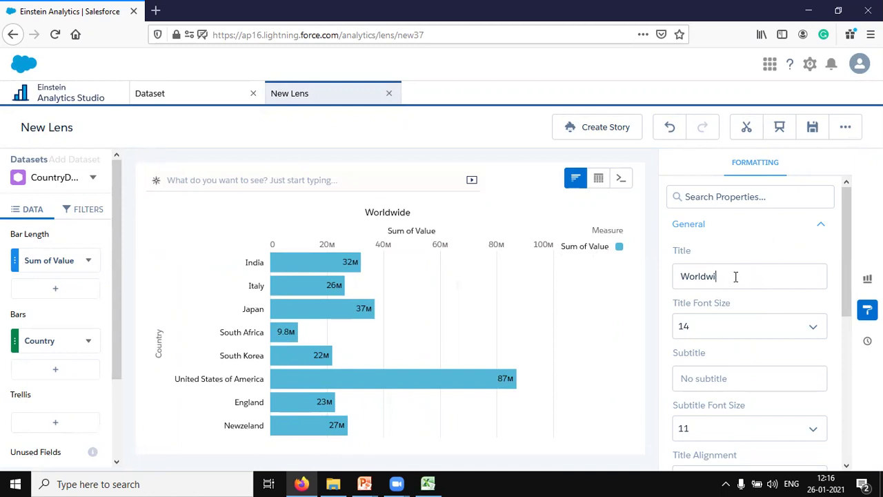
text(Accou)
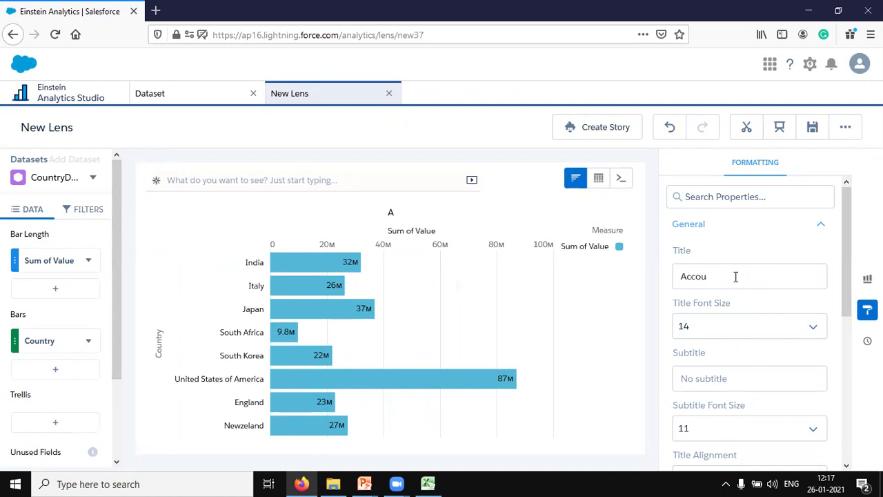
text(nt Value)
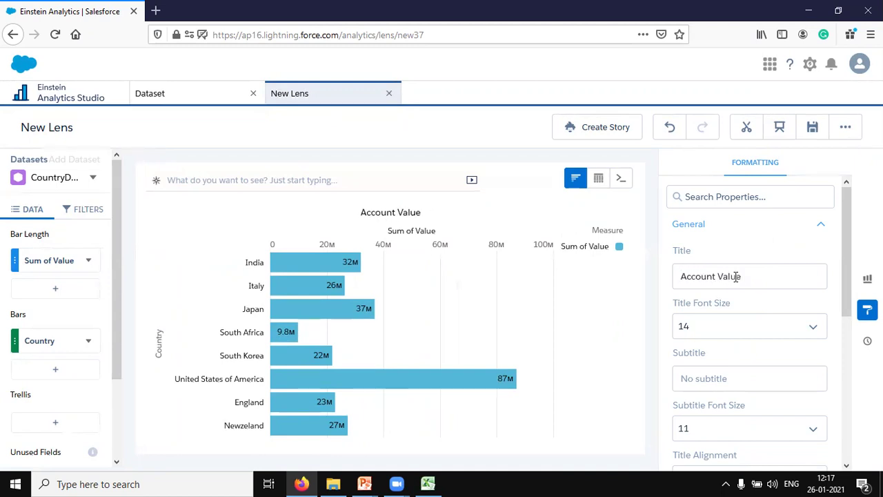
text( (WOrkd)
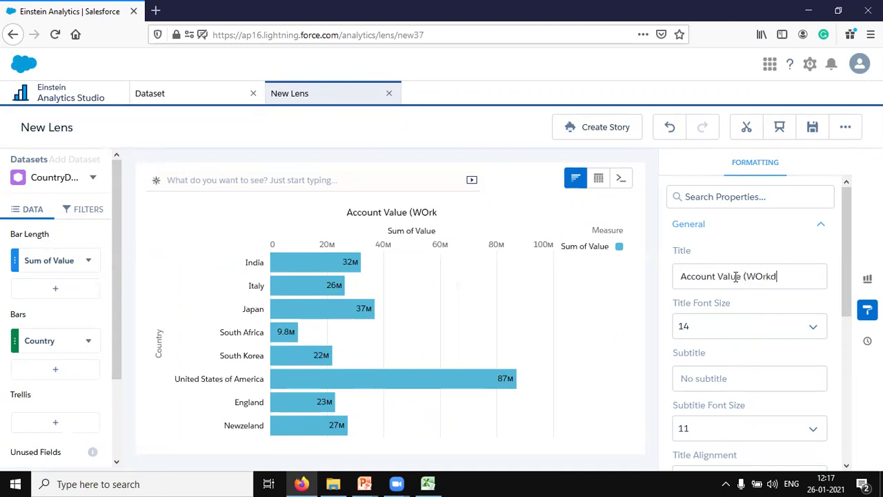
key(BackSpace)
key(BackSpace)
key(BackSpace)
key(BackSpace)
text(orl)
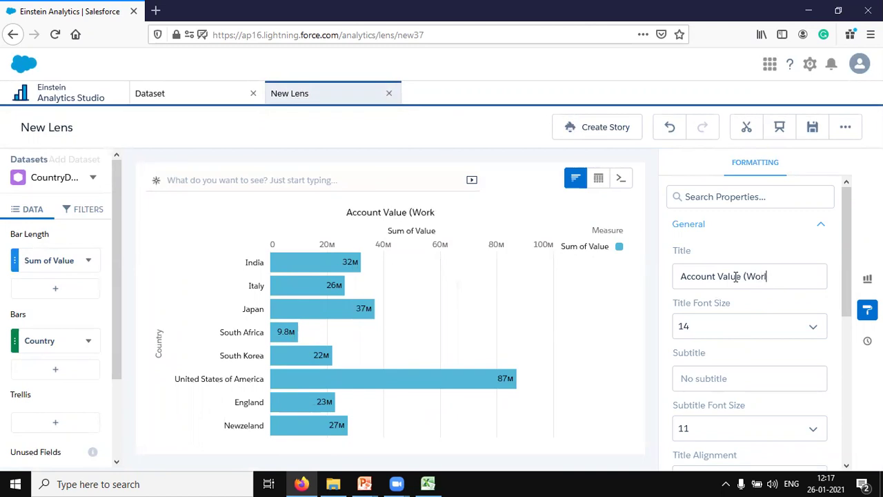
text(dwide))
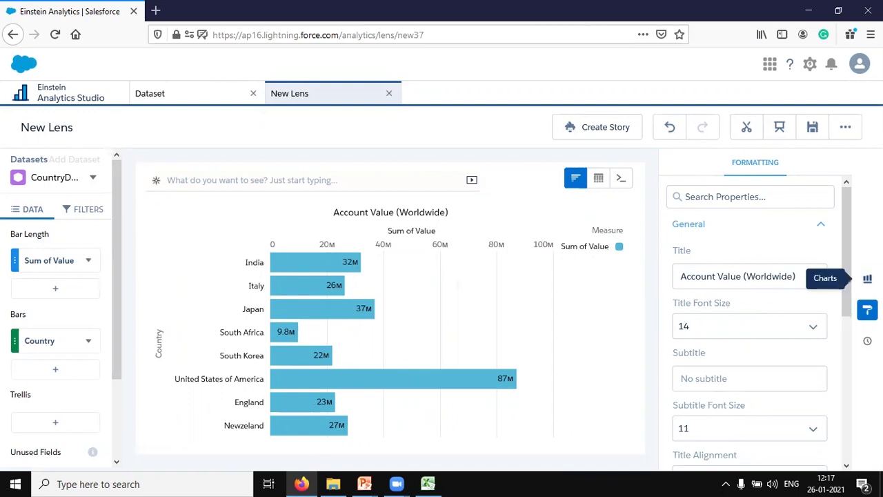
Step: Change the bar chart to a Polar Gauge and open the new chart's formatting properties
click(867, 278)
scroll(750, 370, down, 2)
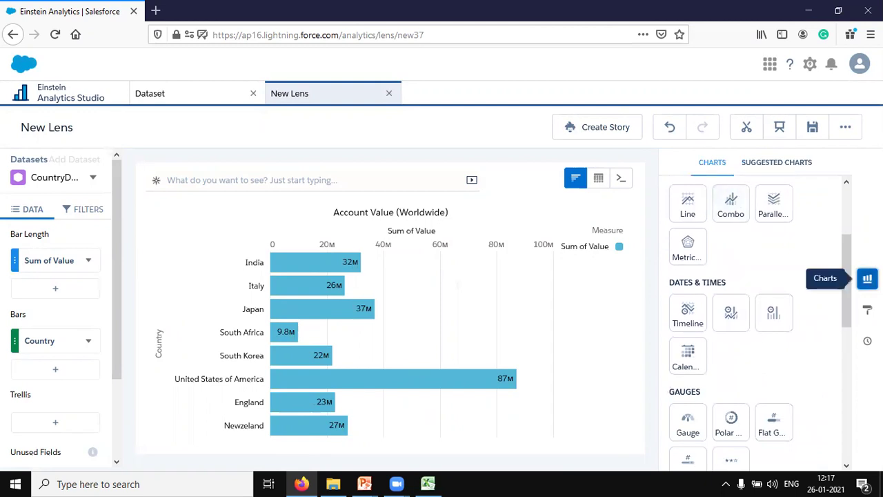
scroll(787, 352, down, 2)
click(731, 288)
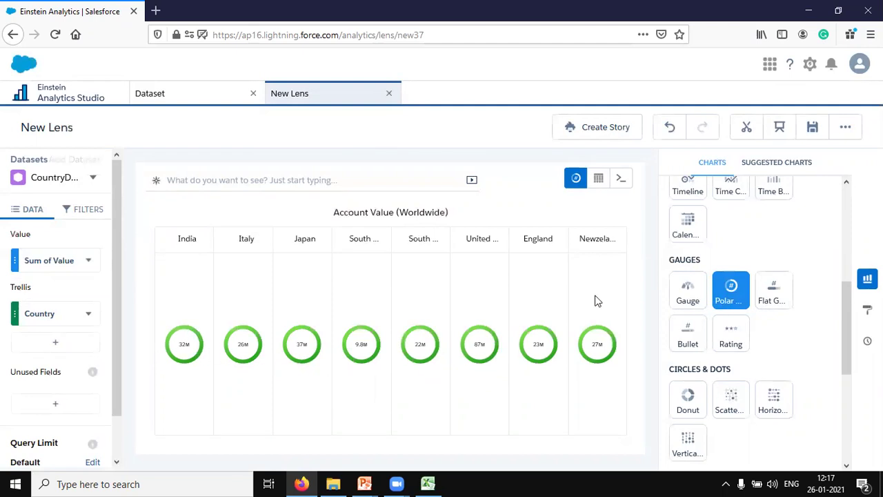
click(867, 310)
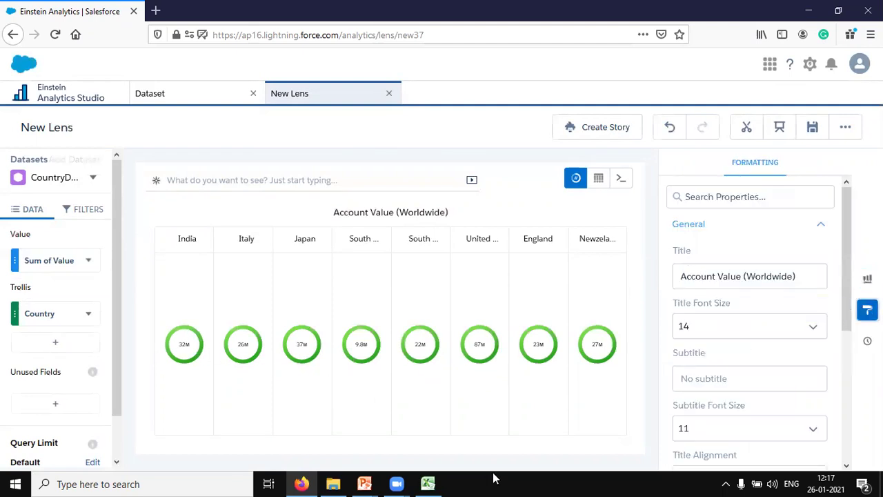
Step: Switch to Excel to examine the Value column of CountryDataset, and return to the lens in Firefox
click(428, 483)
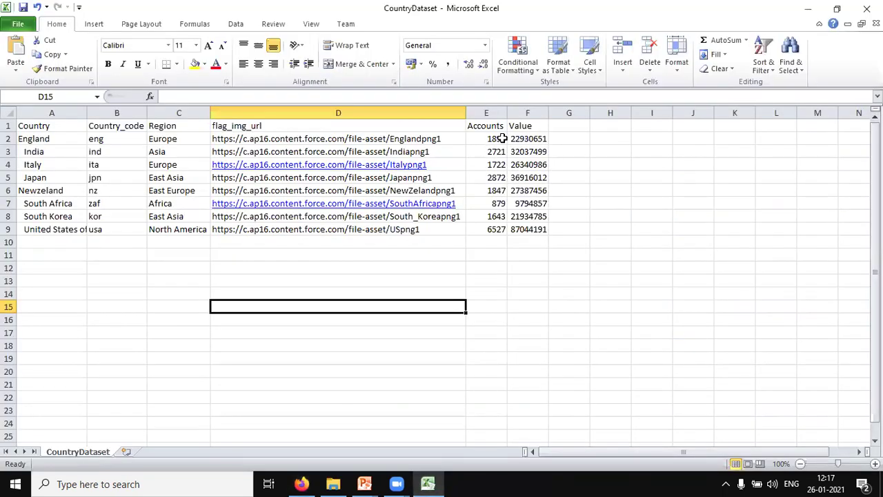
click(529, 139)
drag(529, 139, 528, 228)
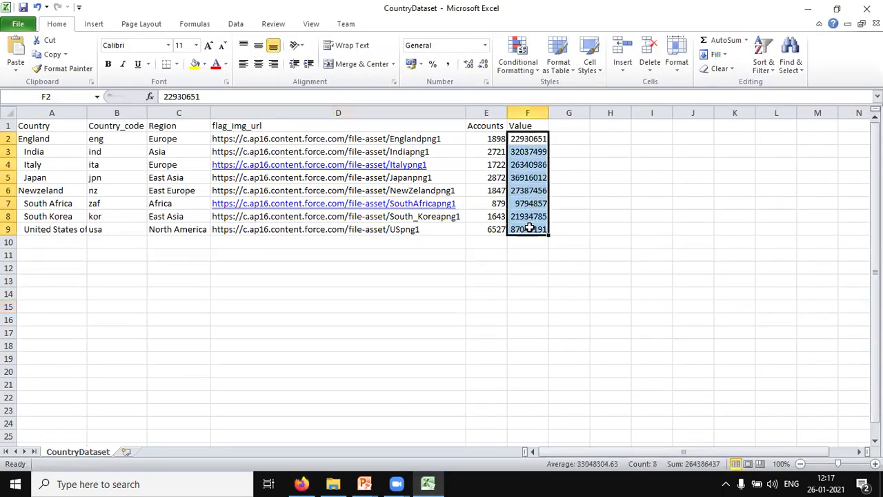
click(528, 142)
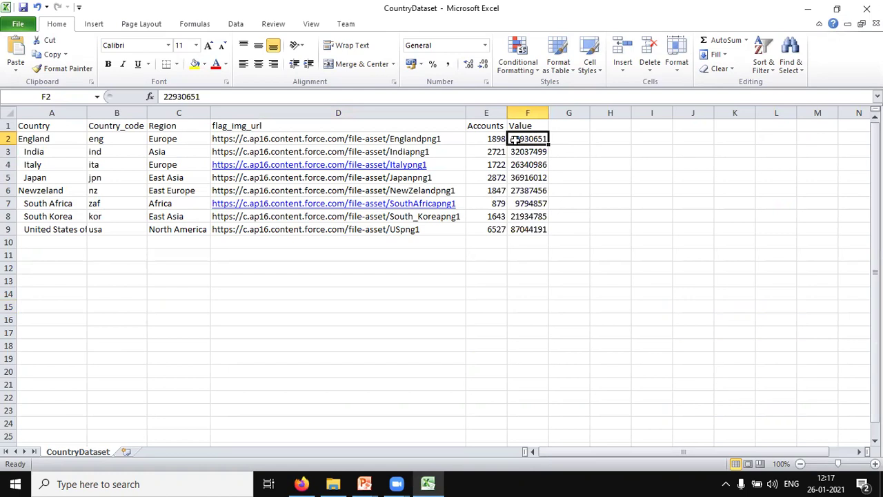
key(alt+Tab)
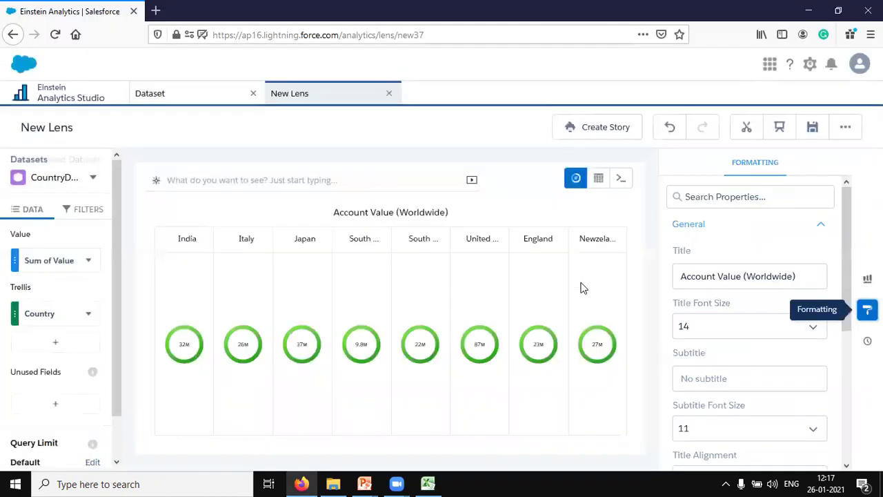
Step: Set the maximum of the polar gauge's range values to 100000000
scroll(714, 355, down, 1)
scroll(713, 361, down, 3)
click(697, 348)
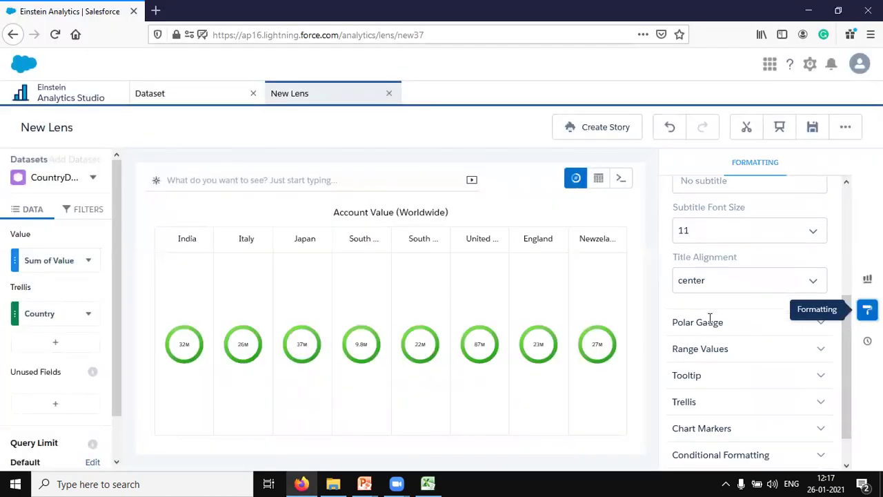
scroll(657, 321, down, 2)
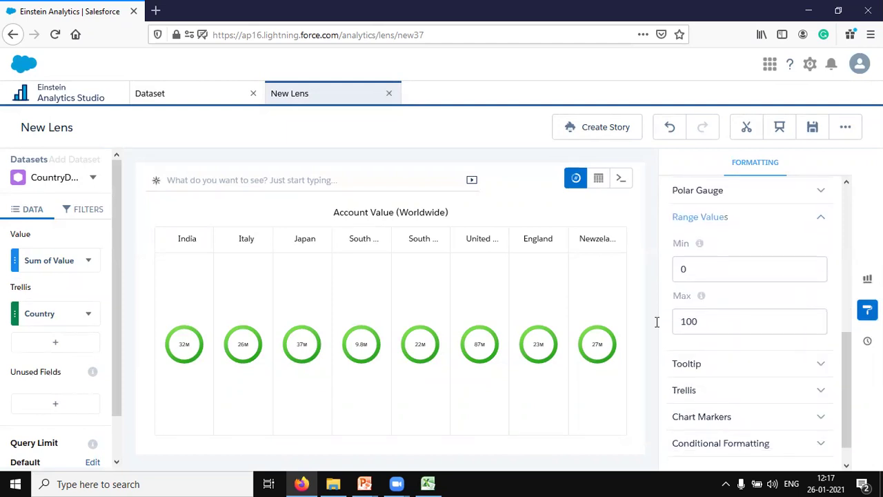
key(BackSpace)
key(BackSpace)
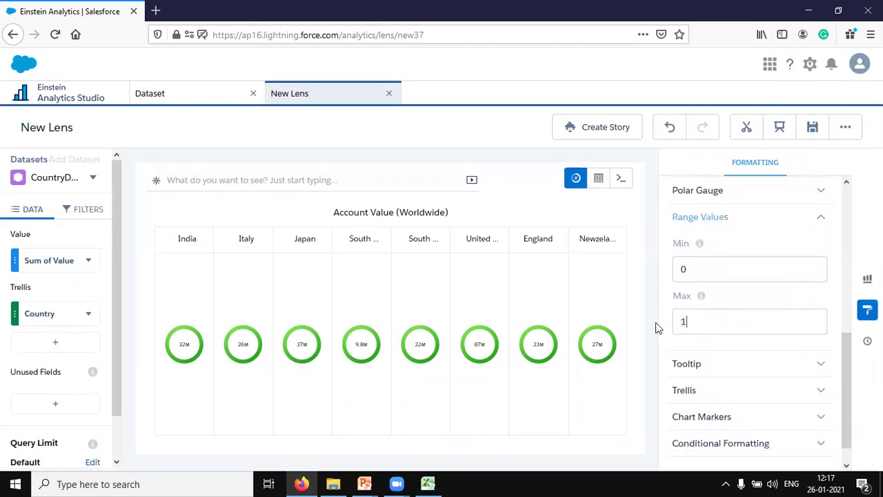
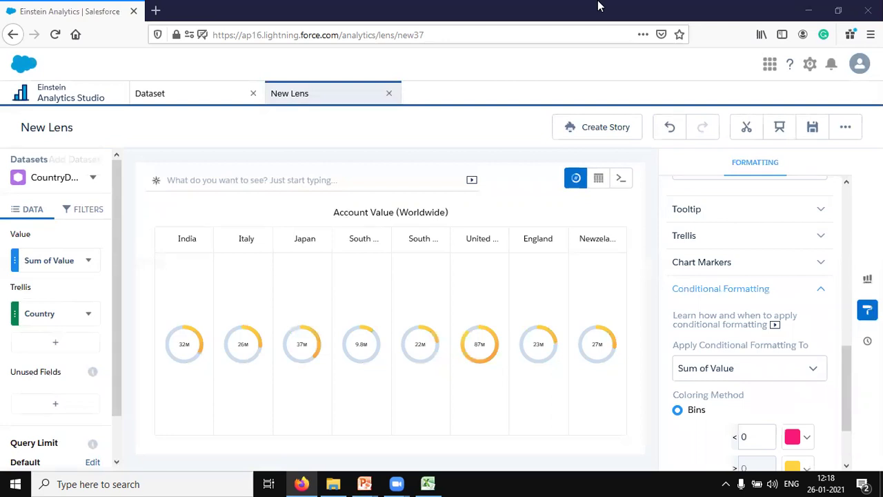
Step: Add a bin to the Sum of Value conditional formatting and set the bin limits to 1000000 and 3000000
scroll(749, 389, down, 2)
click(800, 407)
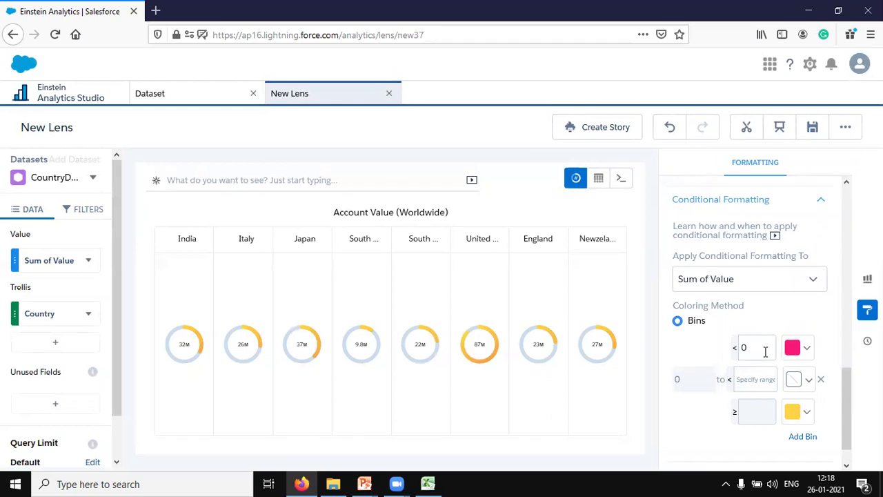
key(BackSpace)
text(1)
text(000000)
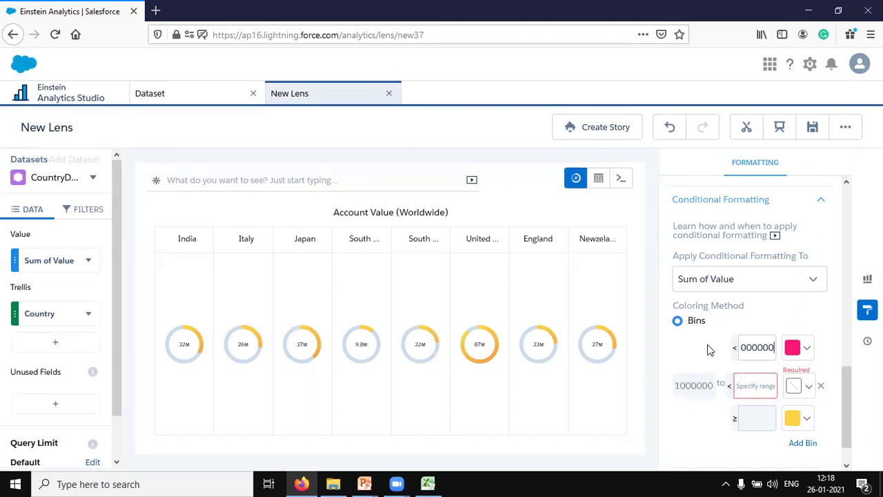
click(762, 394)
text(30000)
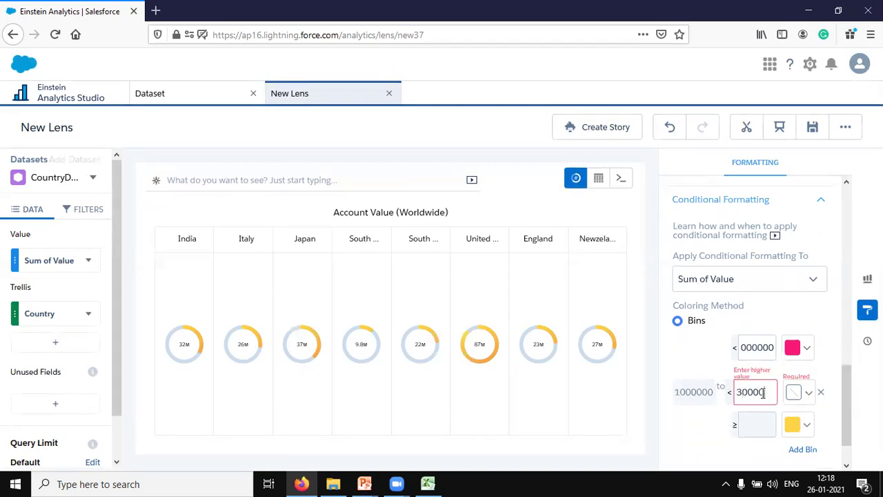
text(00)
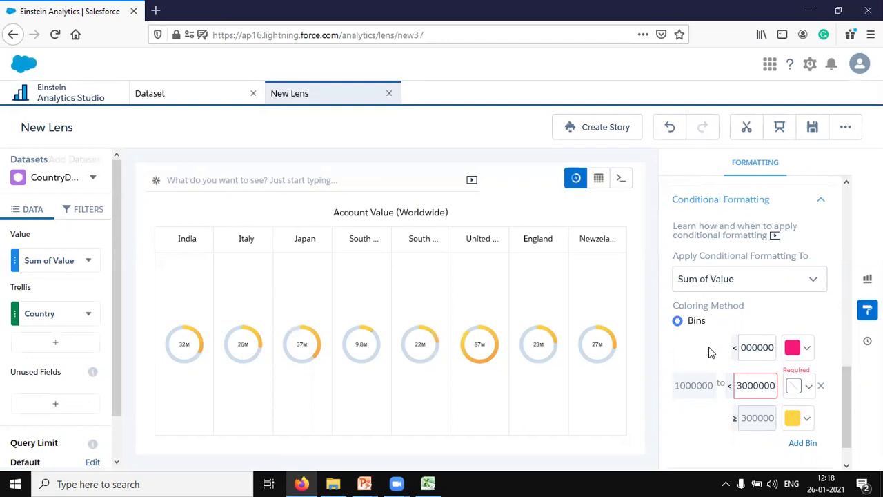
scroll(715, 304, up, 10)
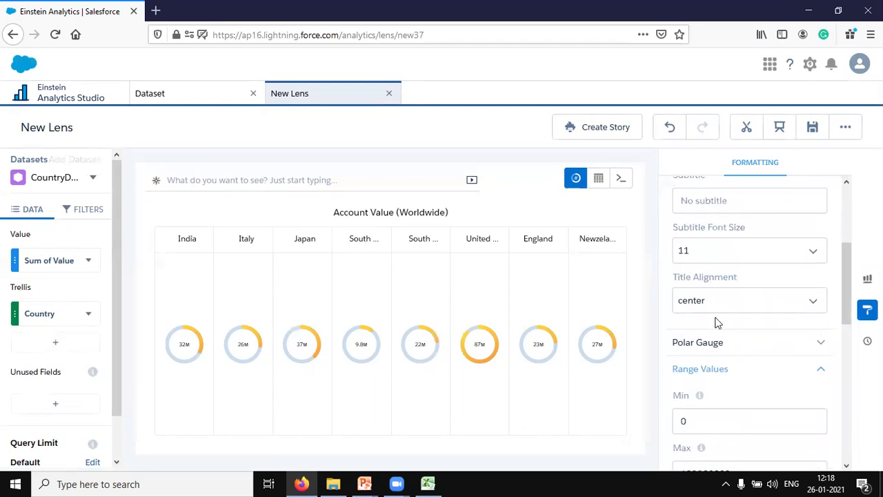
Step: Raise the Sum of Value bin limits to 10000000 for the lowest bin and 30000000 for the middle bin
scroll(749, 338, up, 3)
scroll(745, 324, down, 8)
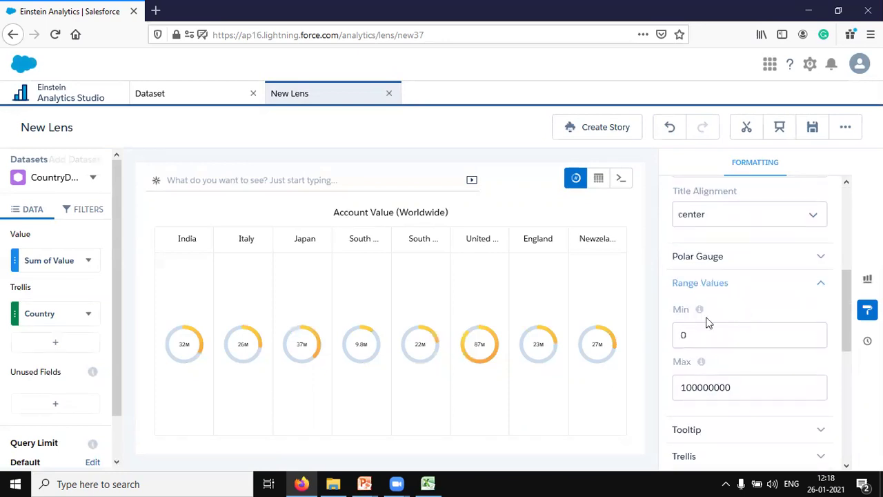
drag(742, 255, 650, 254)
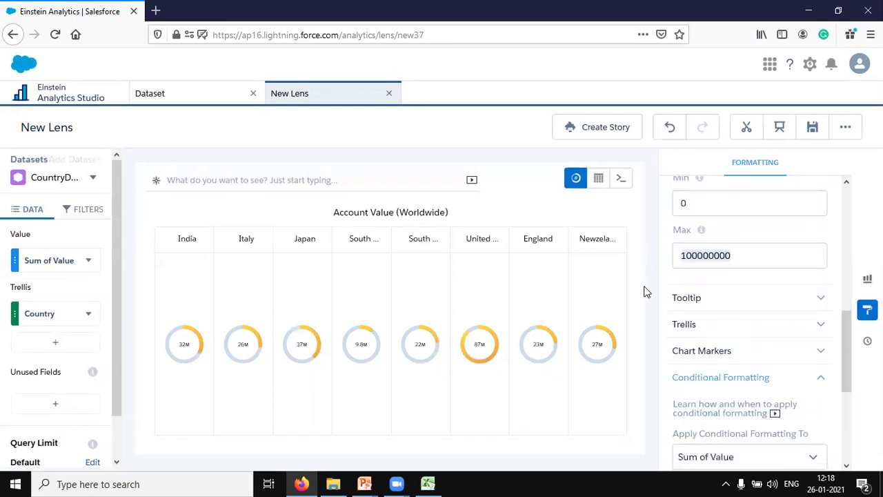
scroll(736, 354, down, 3)
drag(752, 318, 735, 303)
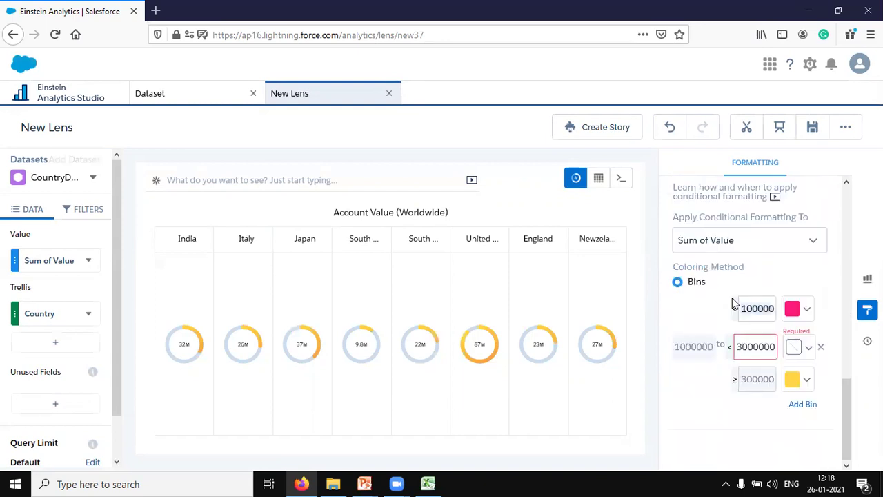
key(BackSpace)
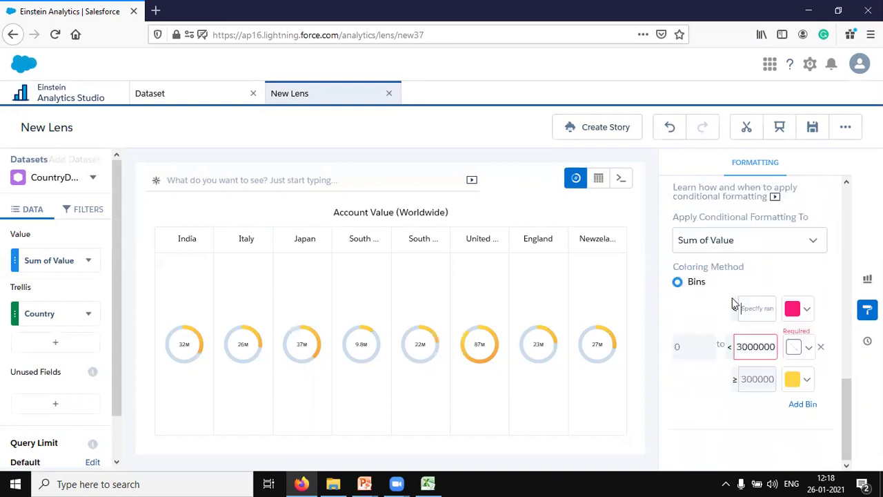
text(1000000)
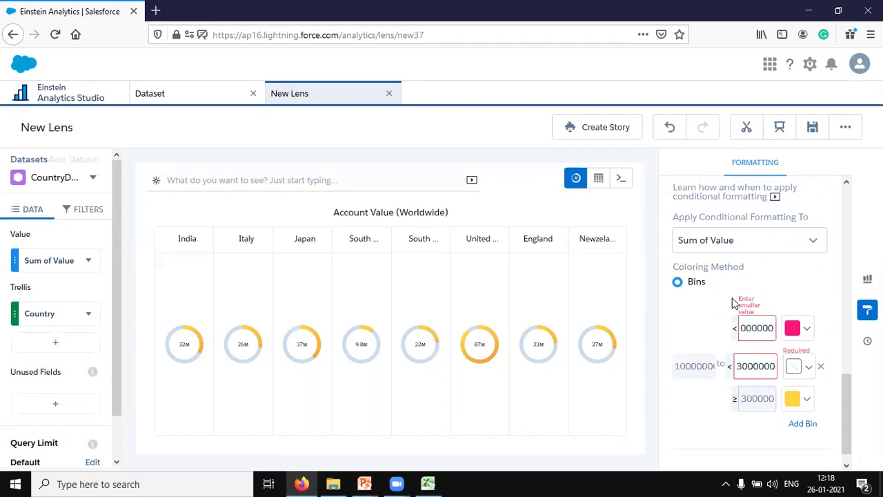
text(0)
key(BackSpace)
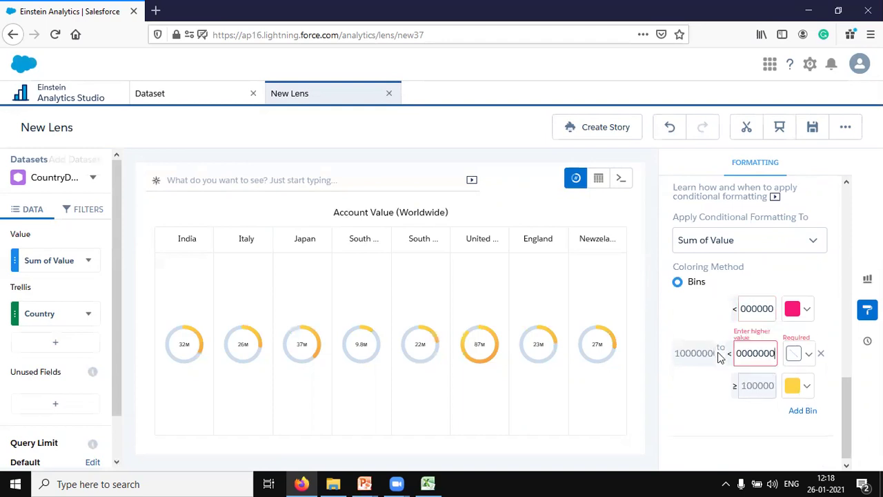
click(738, 355)
text(3)
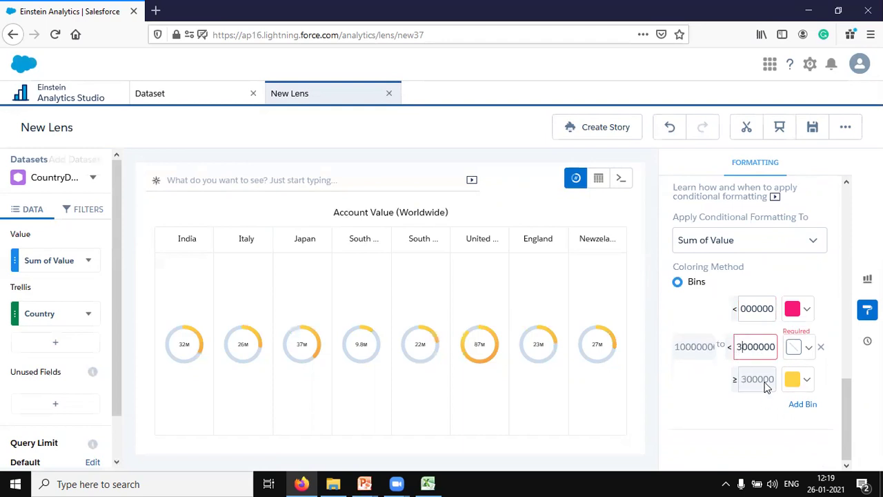
Step: Set the low color of the lowest conditional formatting bin to dark red
click(805, 349)
click(794, 422)
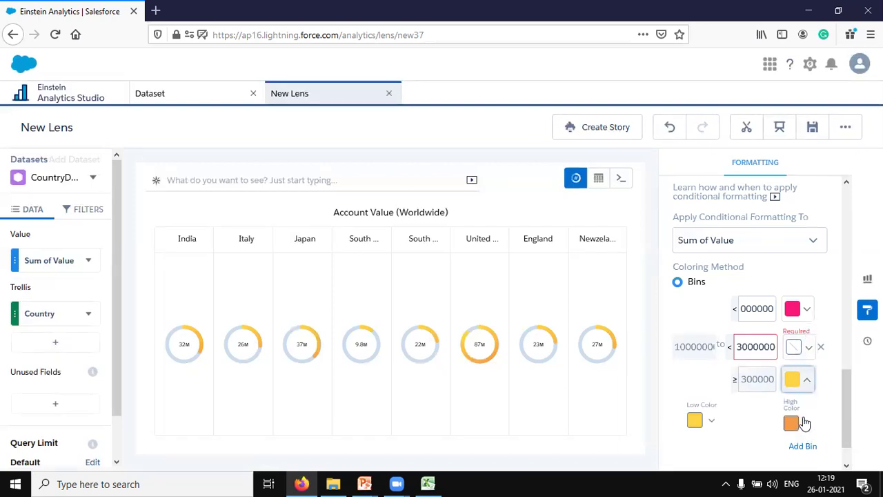
click(794, 309)
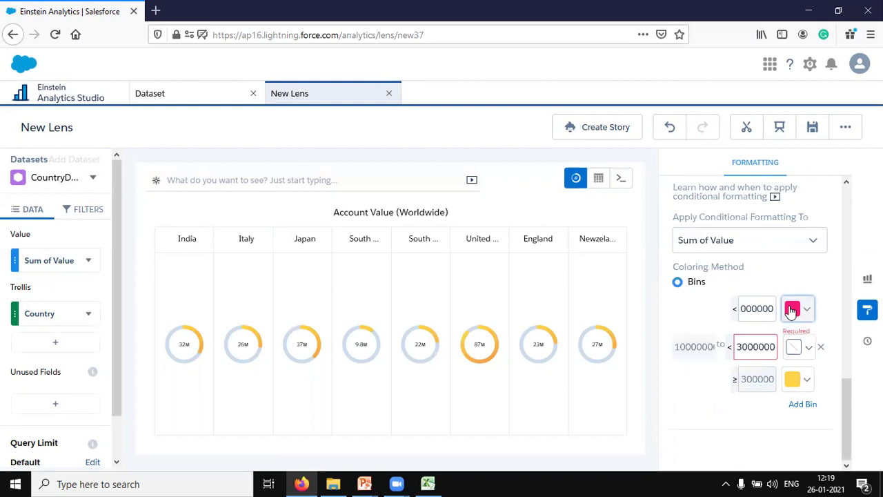
click(694, 351)
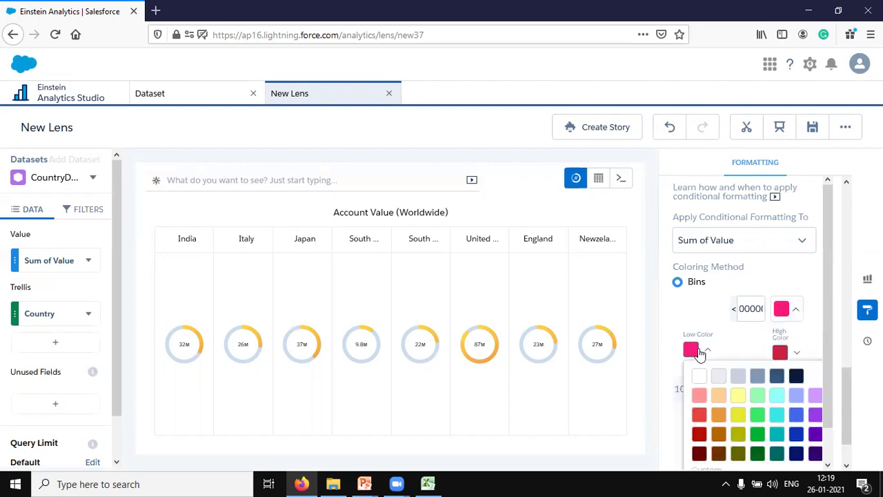
click(698, 434)
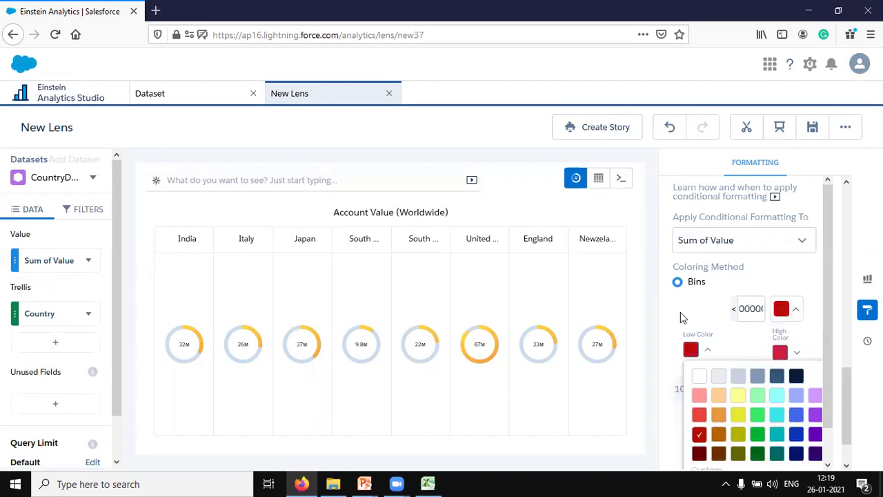
click(680, 312)
Step: Set both the low and high colors of the middle conditional formatting bin to yellow
scroll(791, 370, down, 1)
click(793, 353)
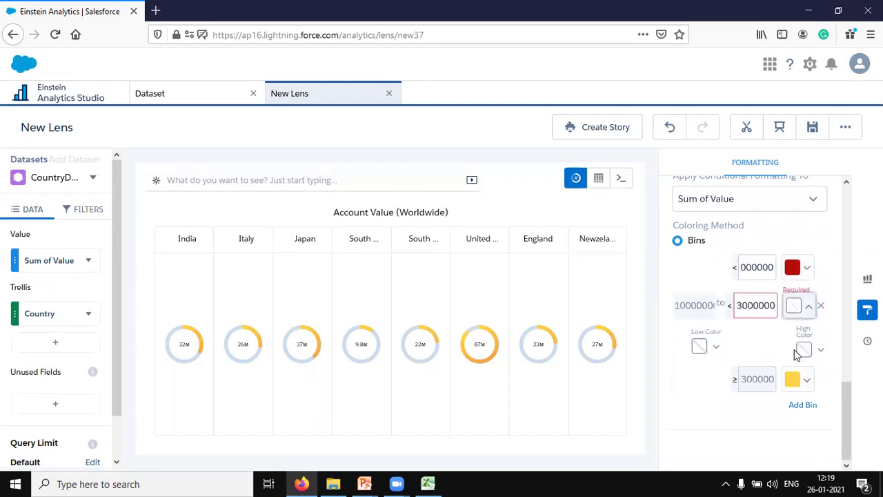
click(699, 348)
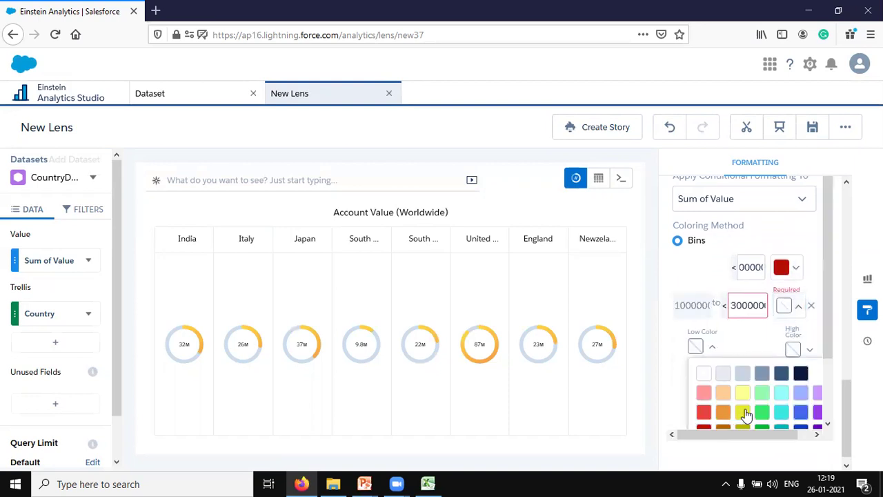
click(744, 413)
scroll(804, 291, down, 2)
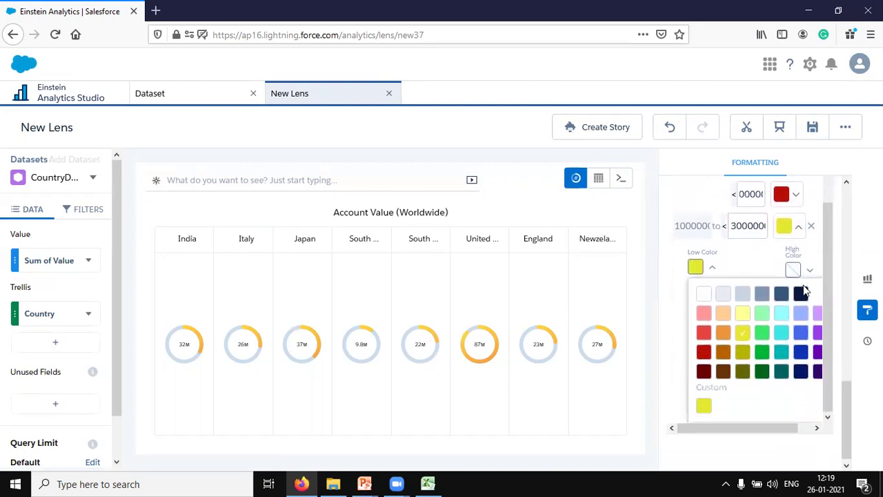
click(808, 272)
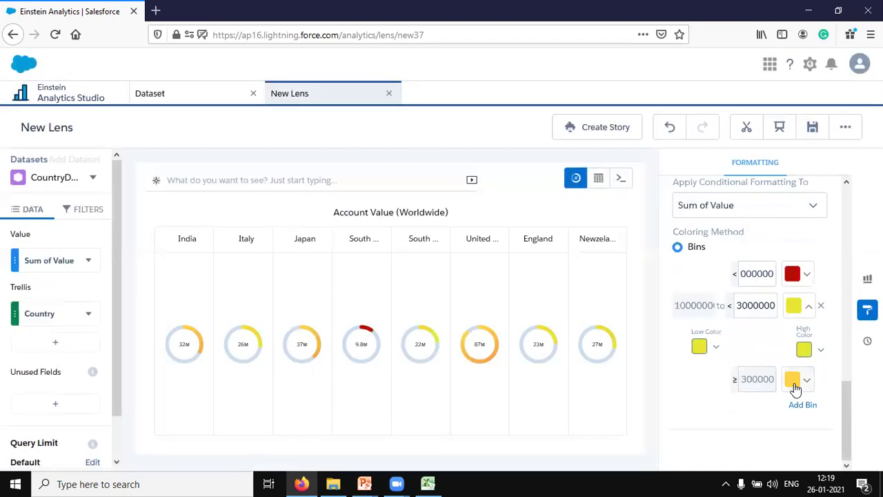
Step: Set the high color of the highest conditional formatting bin to green
click(796, 388)
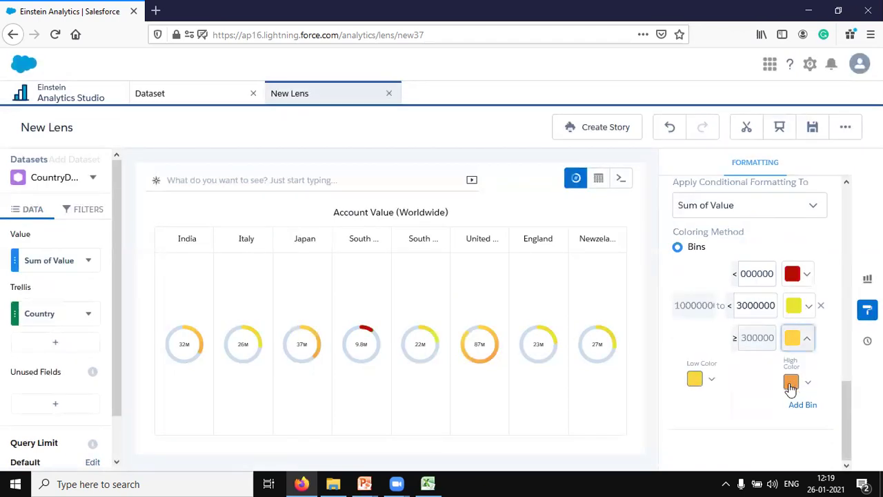
click(703, 384)
scroll(759, 373, down, 2)
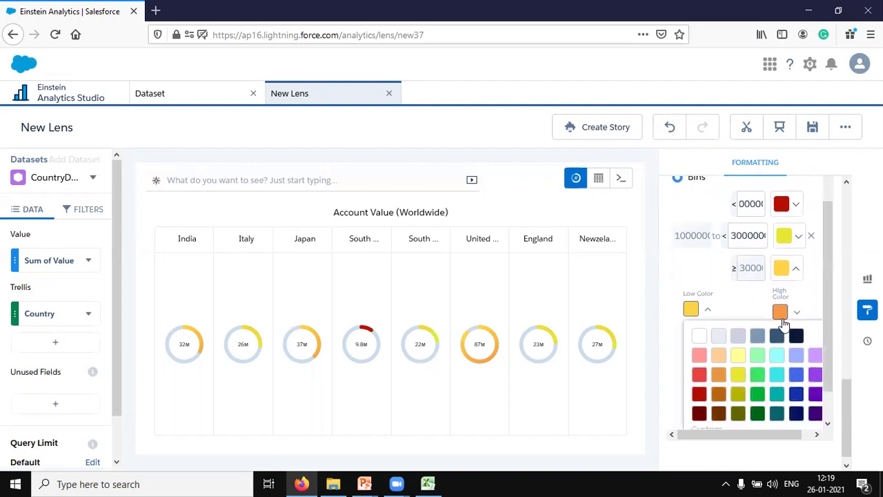
click(778, 314)
click(789, 387)
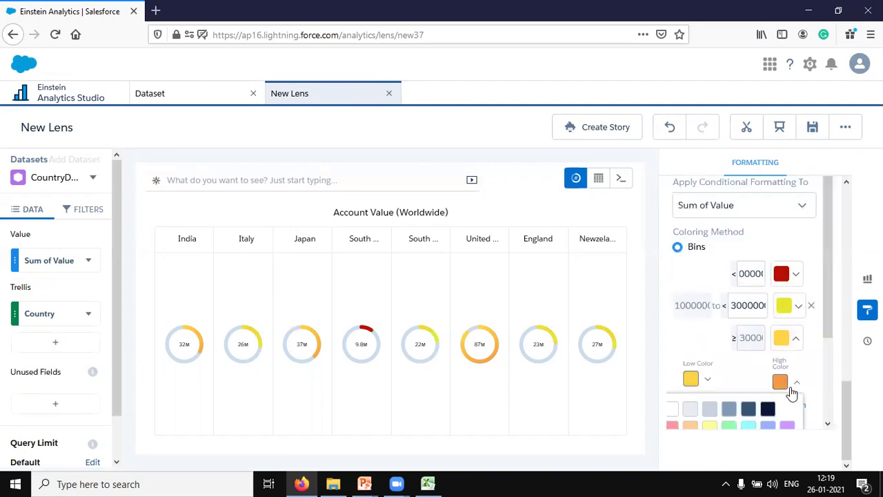
scroll(757, 395, down, 3)
click(728, 360)
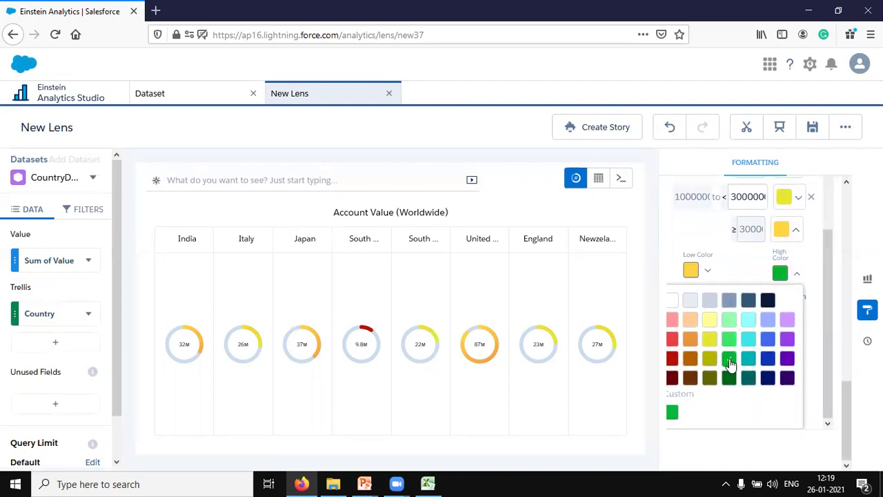
click(672, 234)
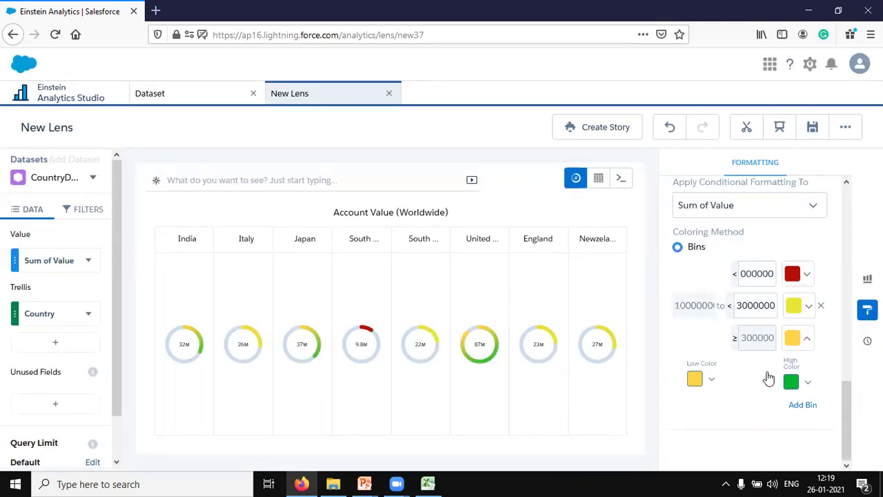
Step: Set the low color of the highest conditional formatting bin to the same green as its high color
click(709, 382)
scroll(731, 386, down, 3)
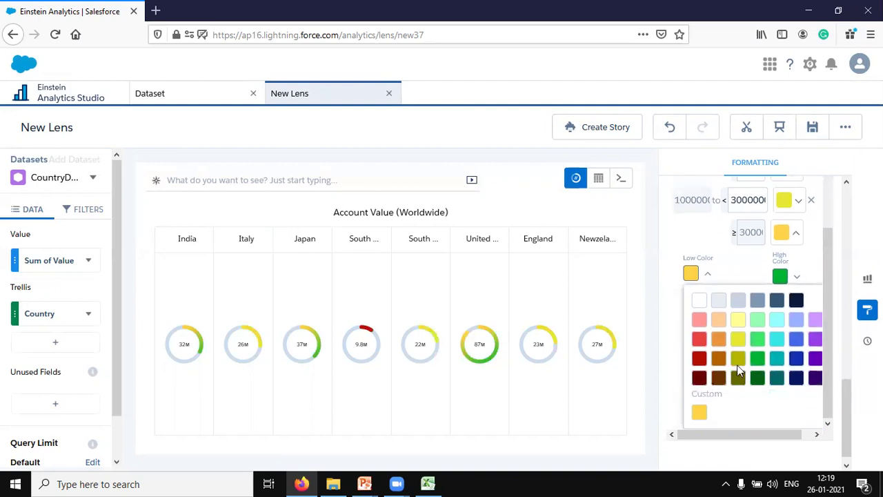
click(757, 358)
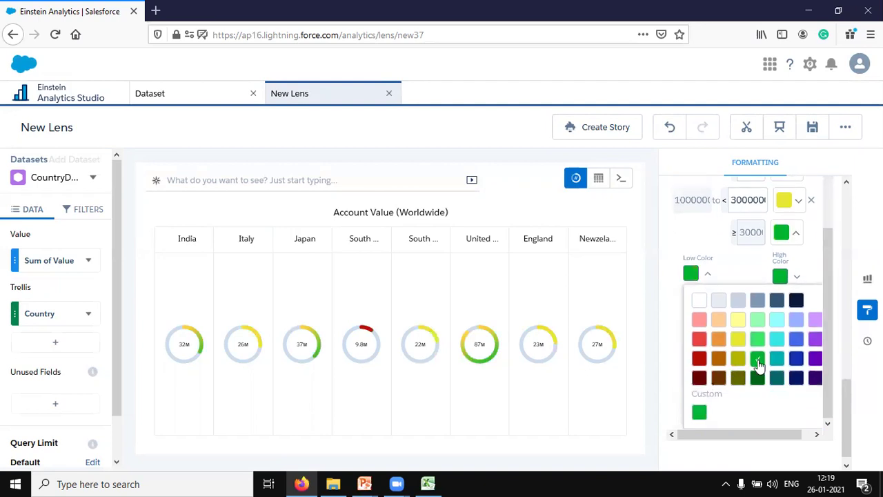
click(673, 236)
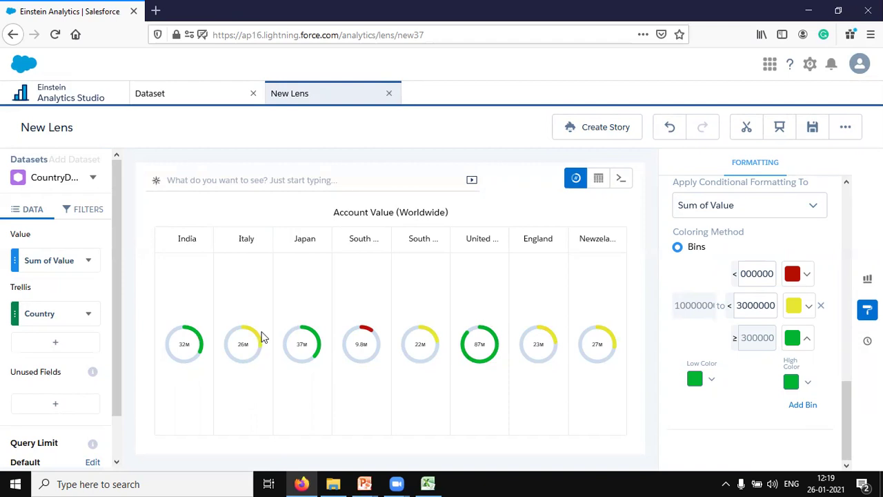
Step: Review the range values and expand the Polar Gauge and Trellis formatting properties
scroll(823, 356, up, 3)
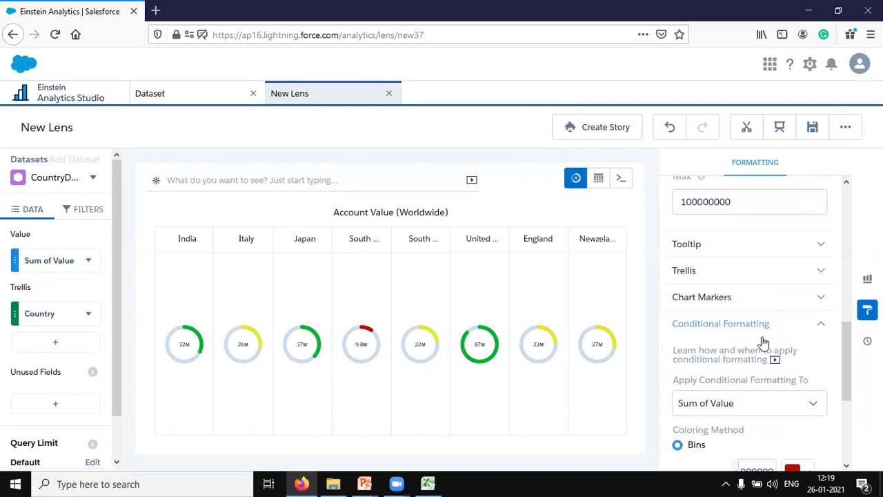
scroll(745, 322, up, 5)
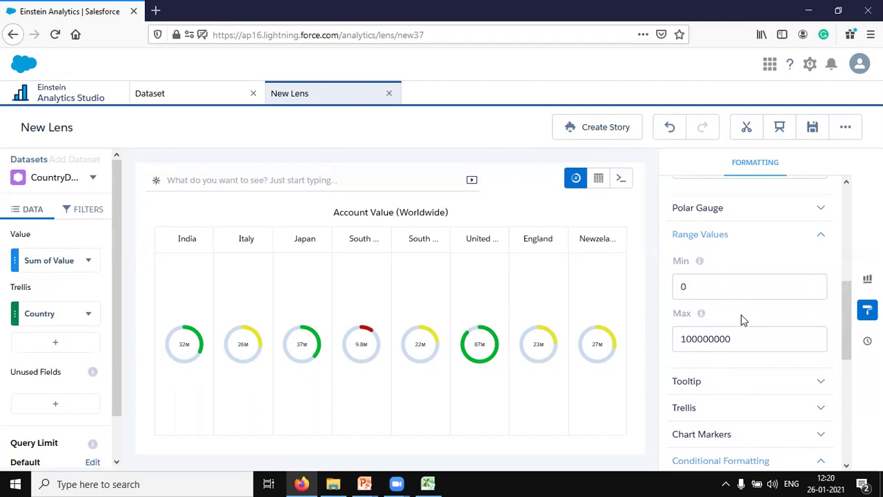
scroll(735, 375, down, 2)
click(699, 269)
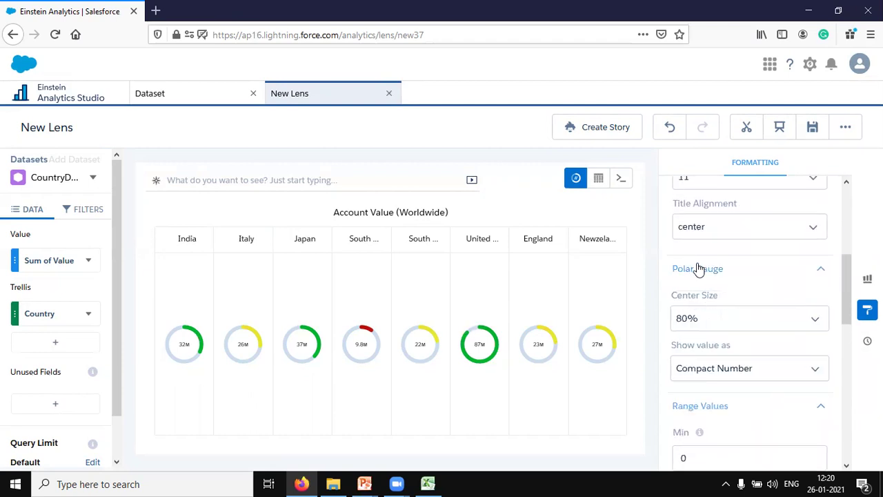
scroll(731, 345, down, 2)
scroll(711, 343, down, 2)
click(711, 319)
scroll(735, 341, down, 4)
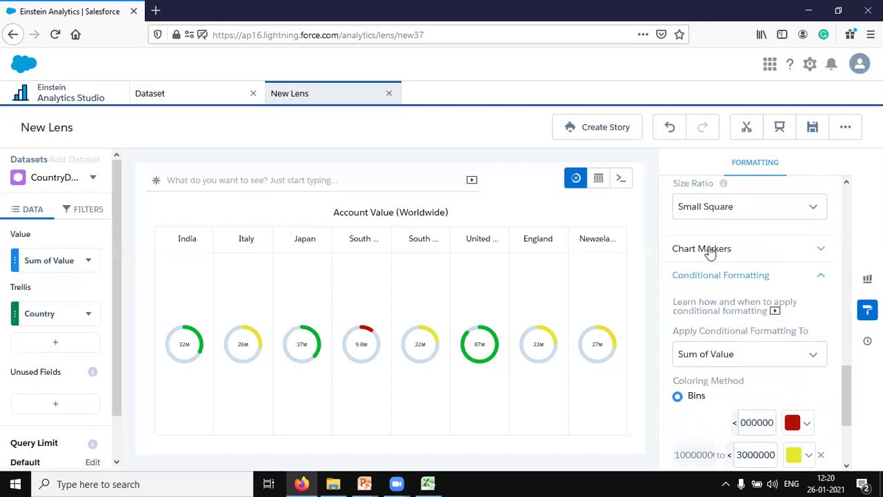
Step: Try the Matrix trellis type and set the type to Wrap instead
scroll(711, 301, up, 1)
scroll(712, 288, up, 1)
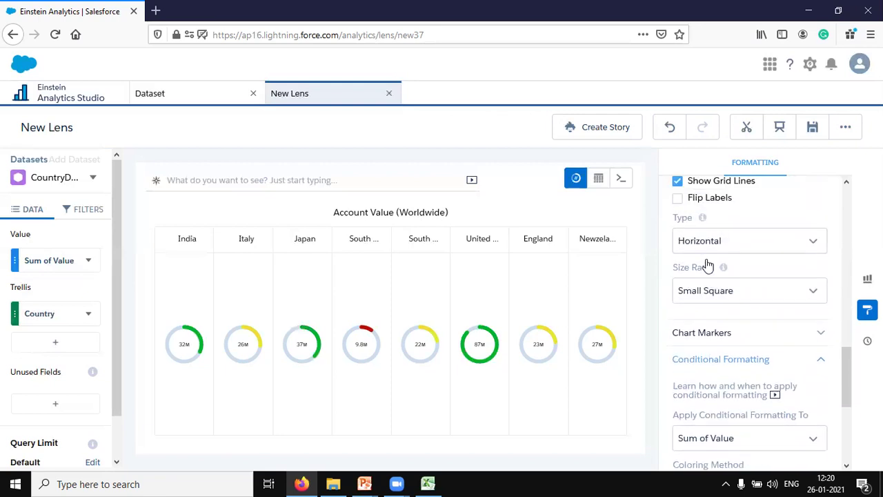
click(712, 288)
click(710, 359)
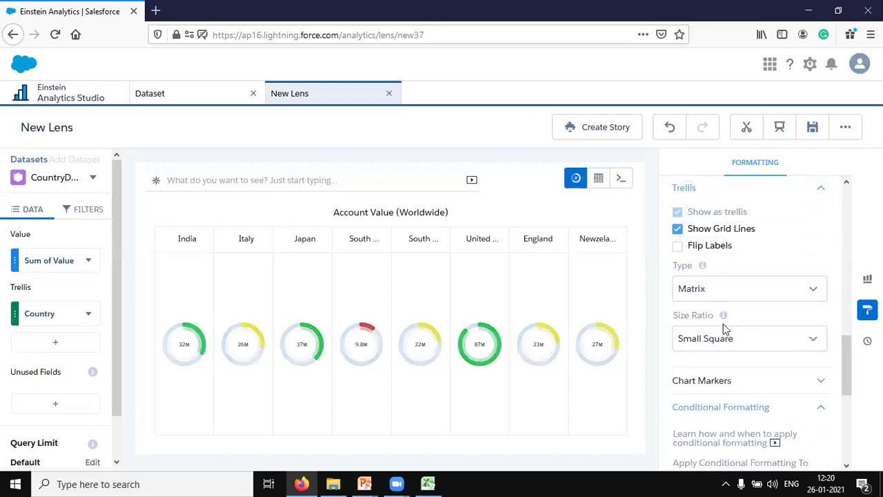
click(713, 288)
click(705, 373)
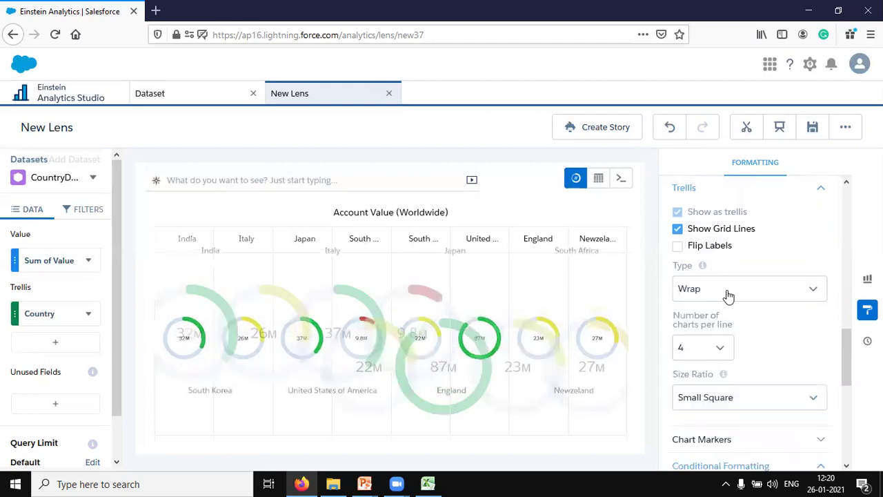
Step: Try 6 and 5 charts per line in the trellis and return the number to 4
scroll(729, 283, down, 1)
scroll(728, 283, down, 3)
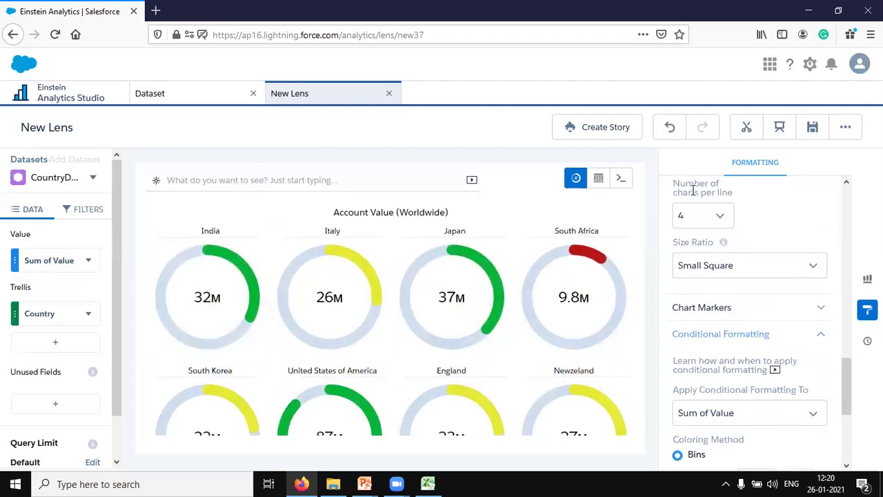
click(716, 217)
click(693, 335)
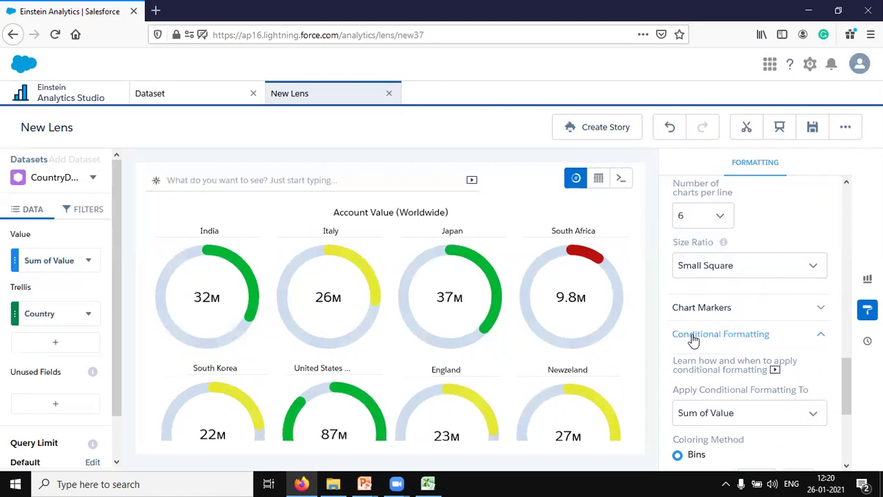
click(713, 217)
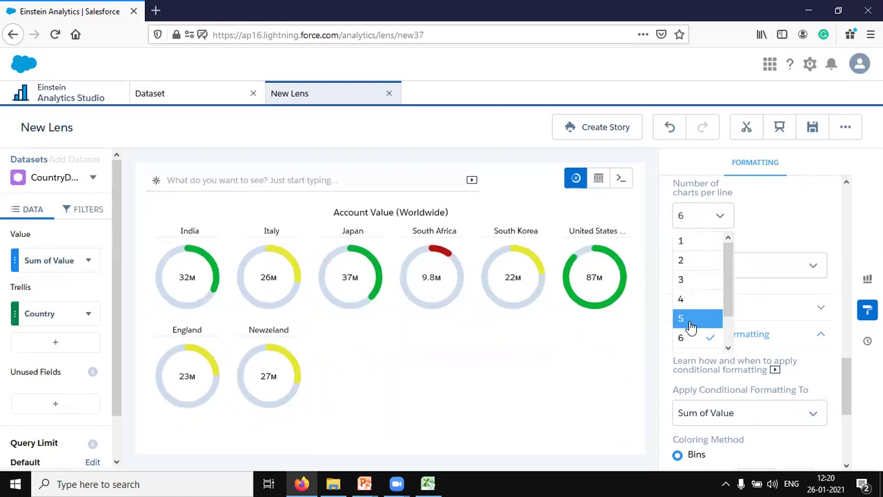
click(690, 320)
click(713, 215)
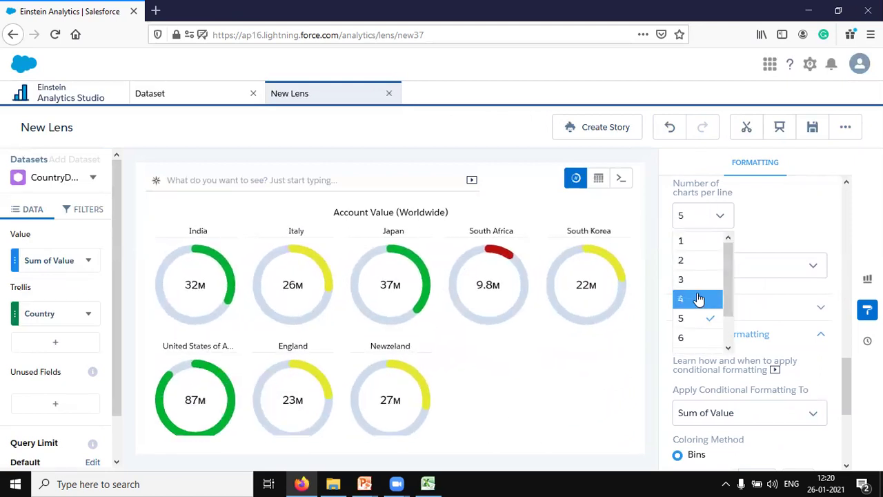
click(697, 300)
scroll(363, 325, down, 1)
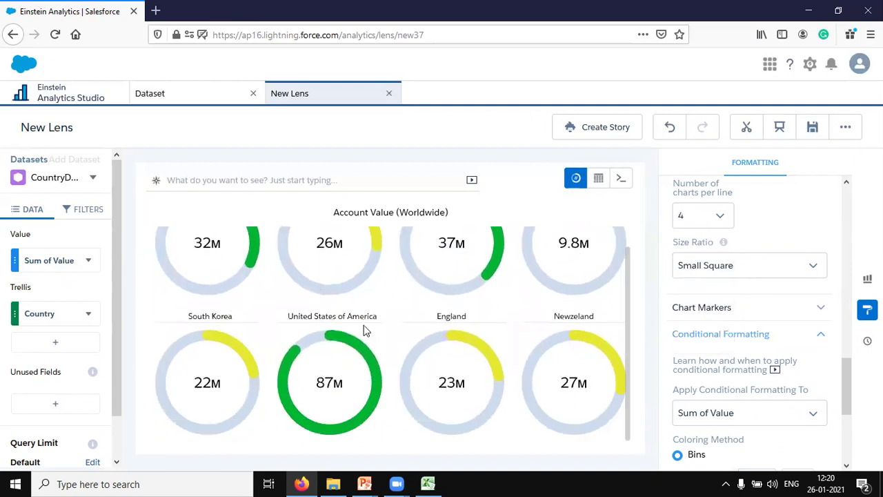
Step: Save the lens as "Polar Gauge Lense" in the Custom App
scroll(414, 301, up, 1)
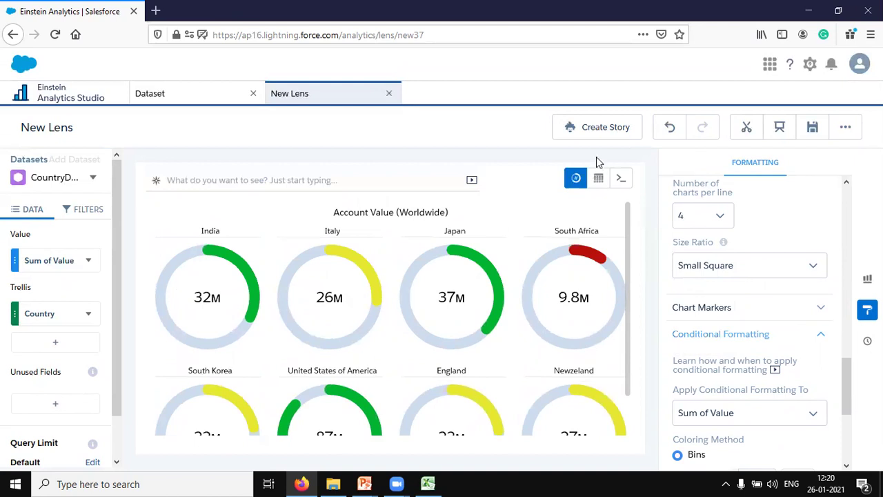
click(812, 127)
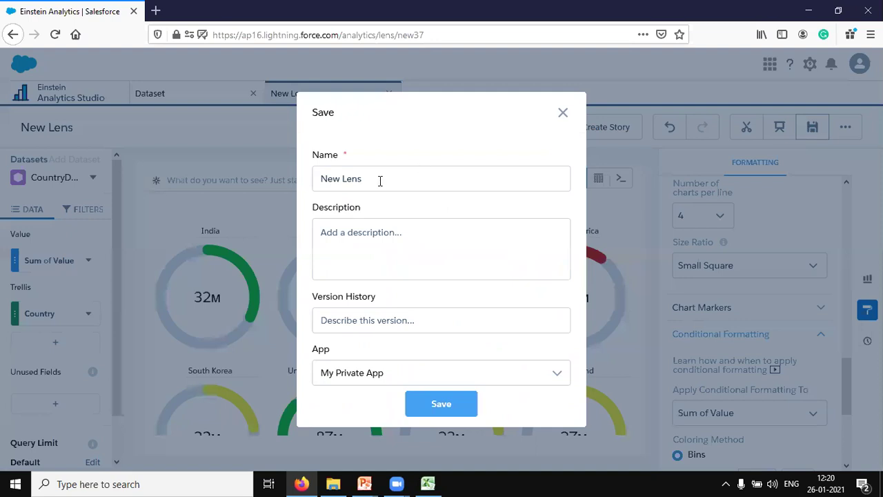
click(382, 177)
key(BackSpace)
key(BackSpace)
key(BackSpace)
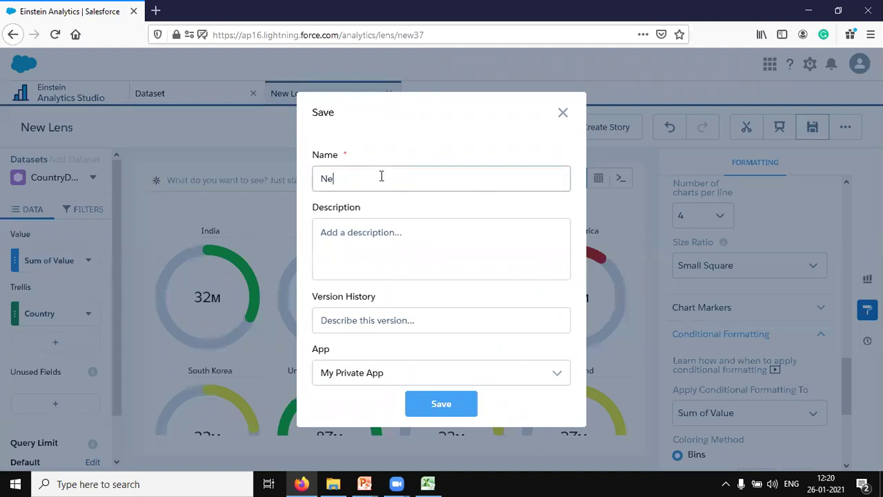
key(BackSpace)
key(BackSpace)
text(Polar Gauge Lense)
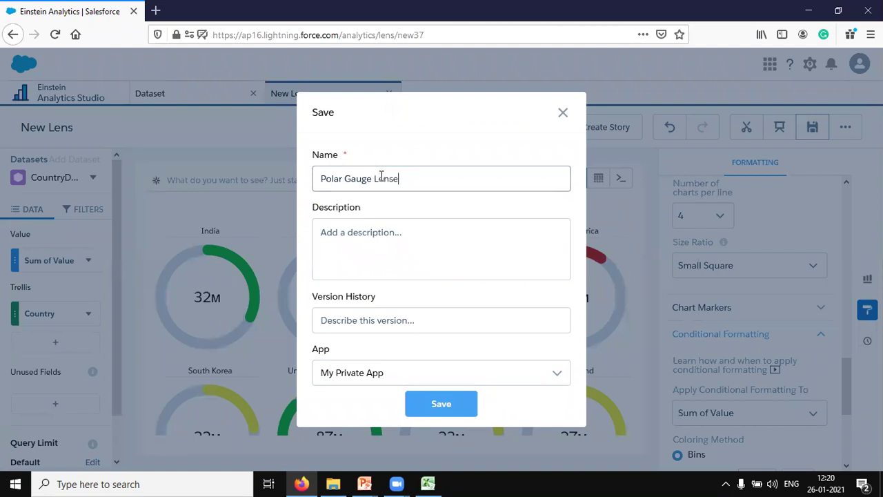
click(388, 376)
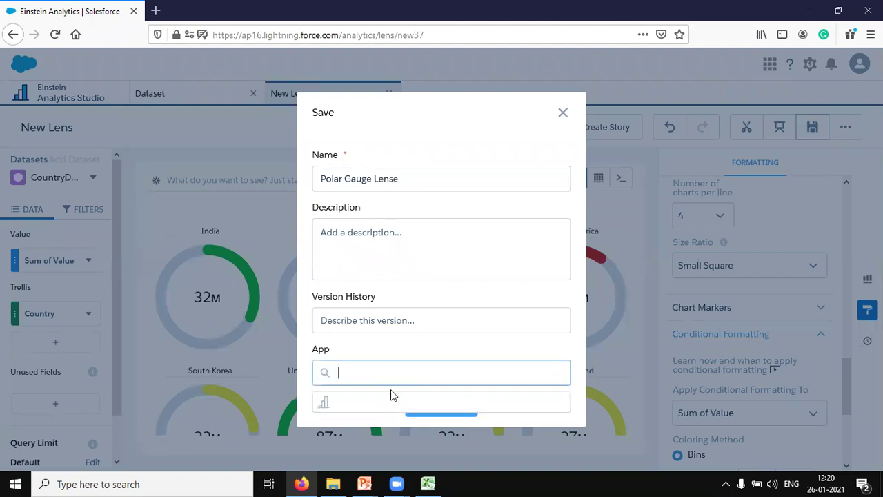
click(364, 435)
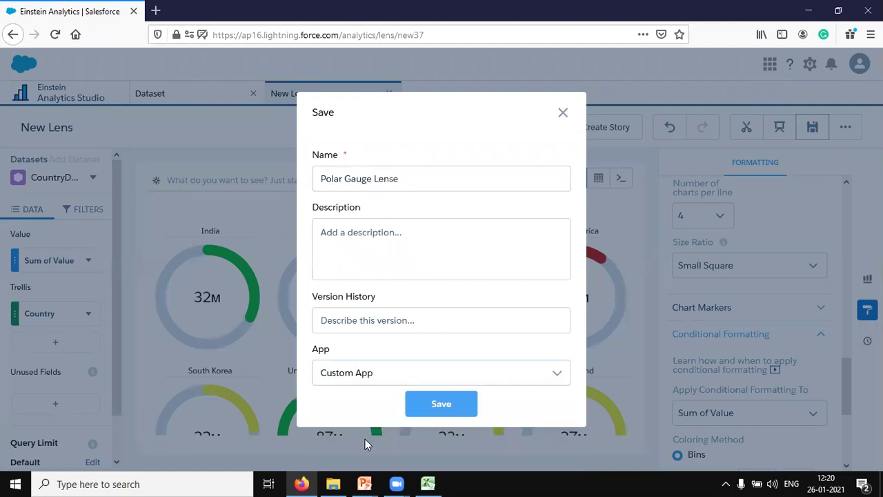
click(450, 404)
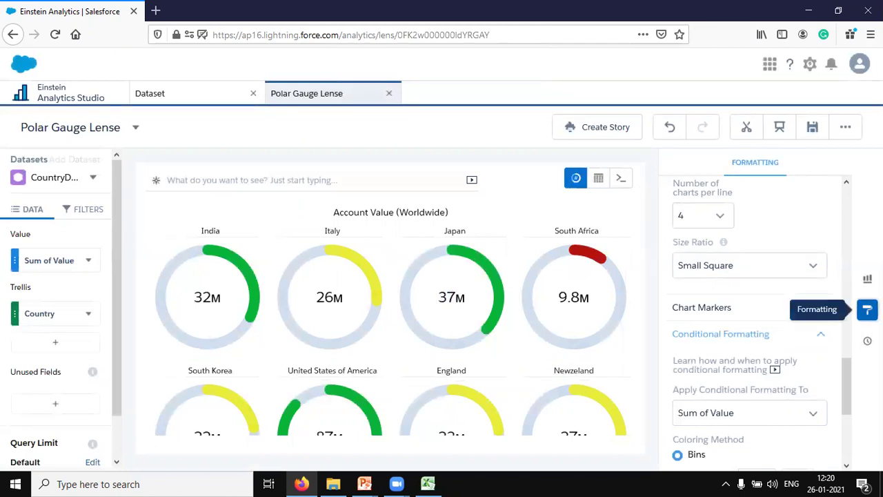
Step: Switch the lens to its SAQL query and begin a first() expression after 'sum_Value' in the foreach statement
click(867, 310)
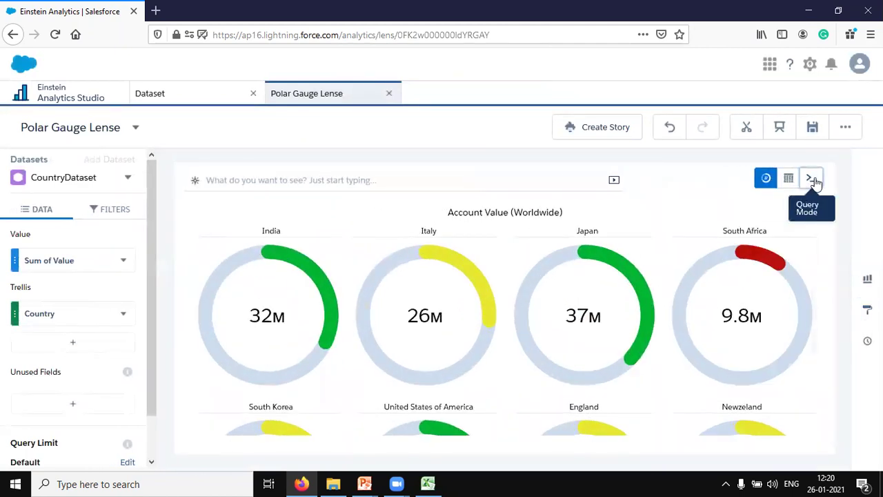
click(811, 179)
click(588, 249)
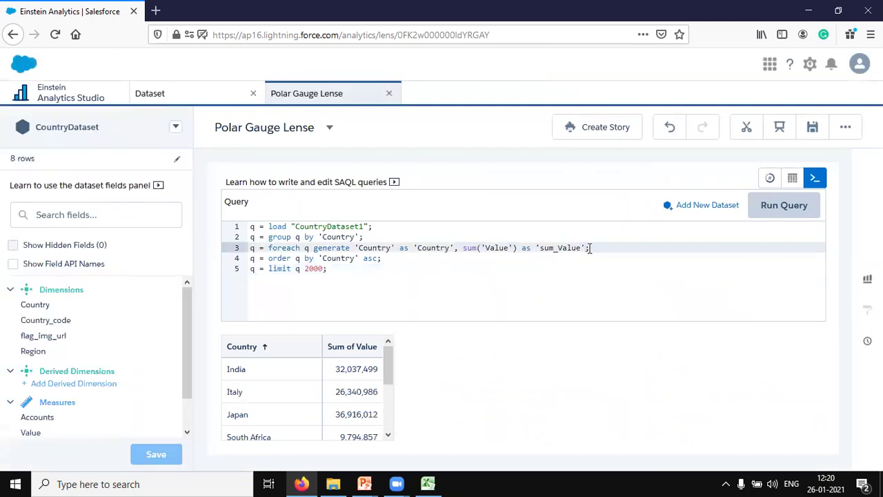
text(, first)
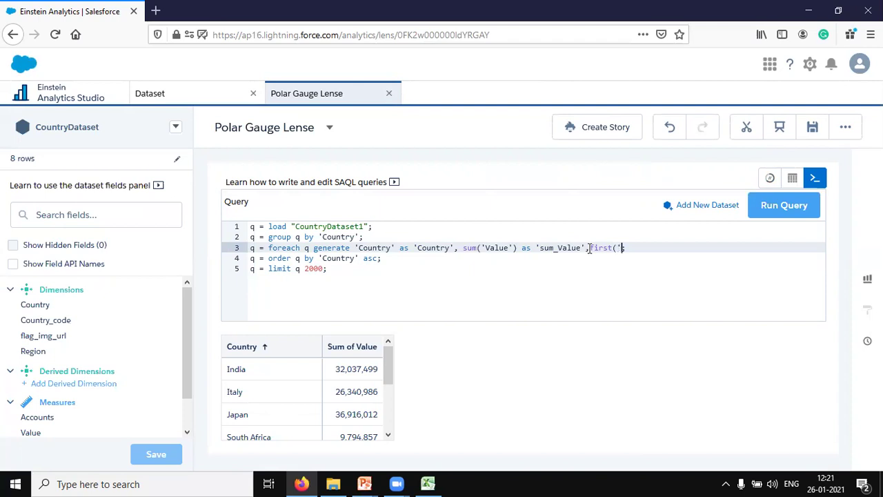
Step: Show the field API names and copy the API name of the flag_img_url dimension
click(12, 263)
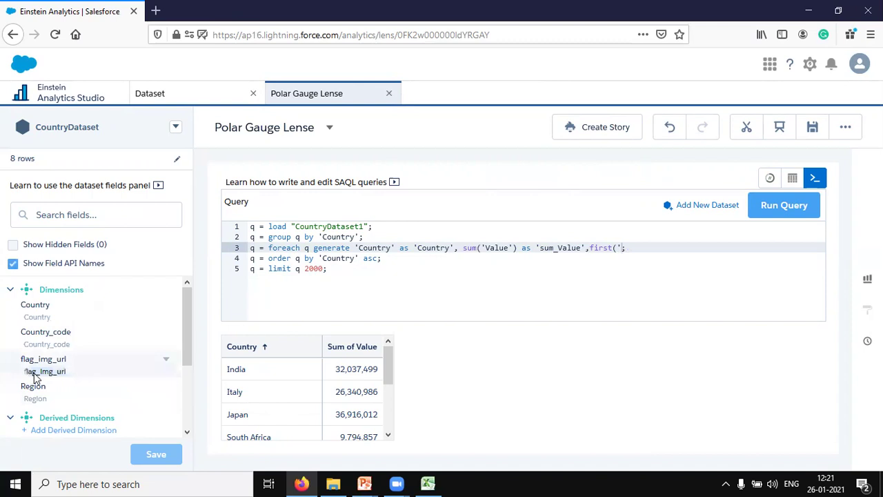
click(166, 363)
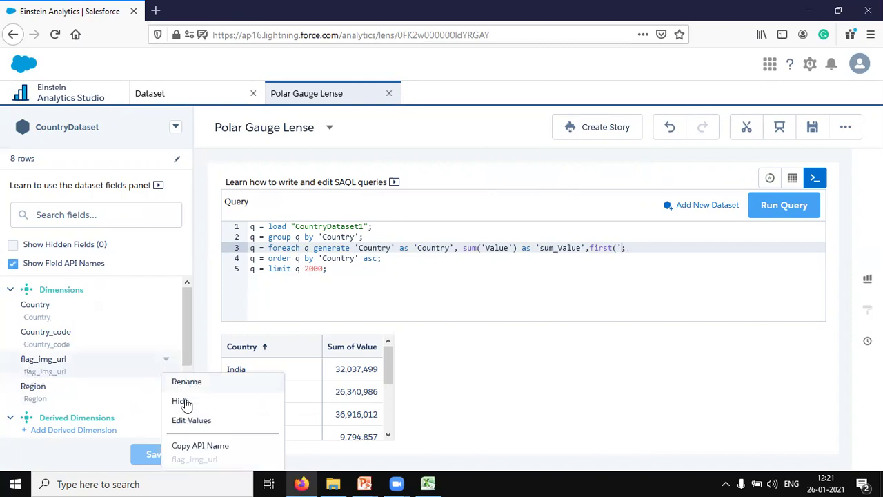
click(190, 447)
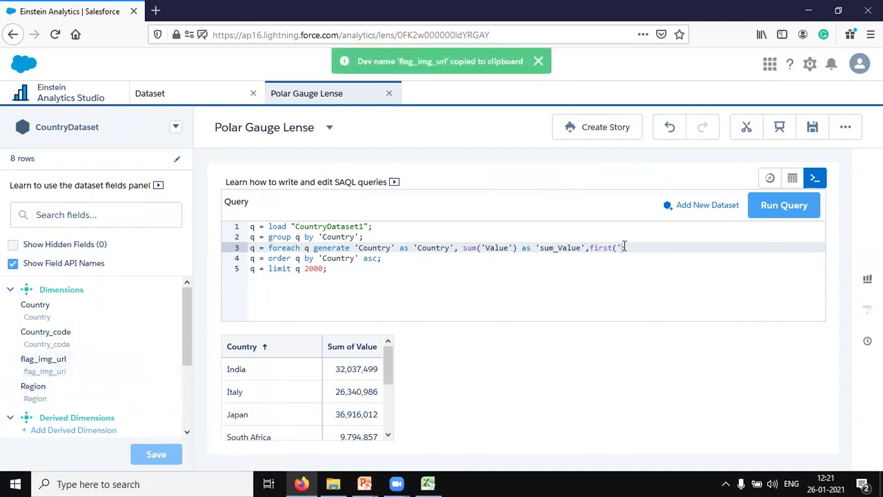
Step: Complete the foreach statement with first('flag_img_url') as 'flag_img_url' and run the query
text(');)
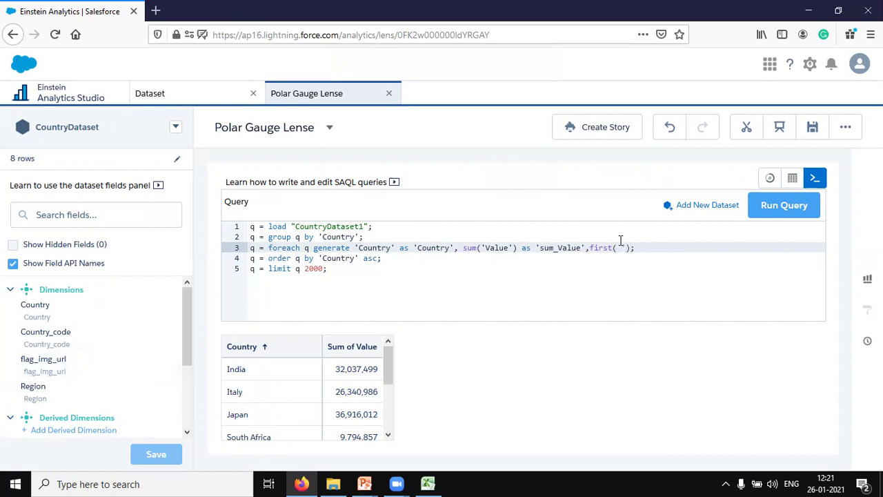
key(ctrl+v)
text(as ')
key(ctrl+v)
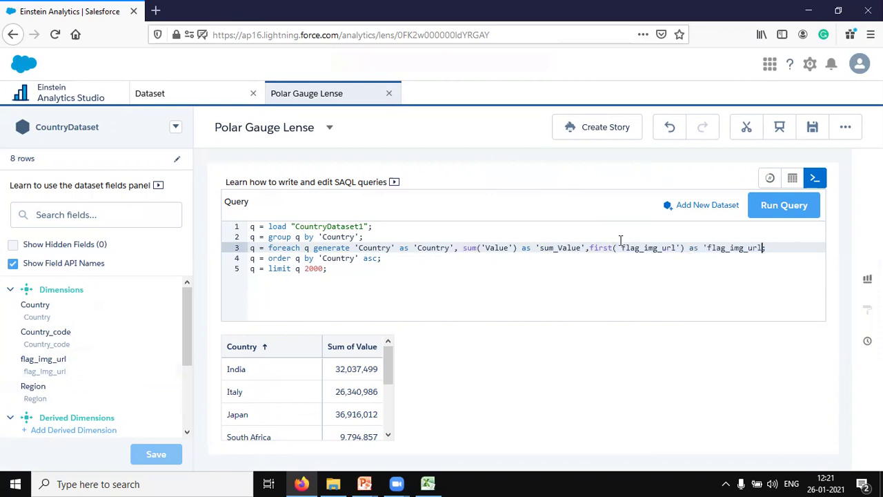
click(789, 204)
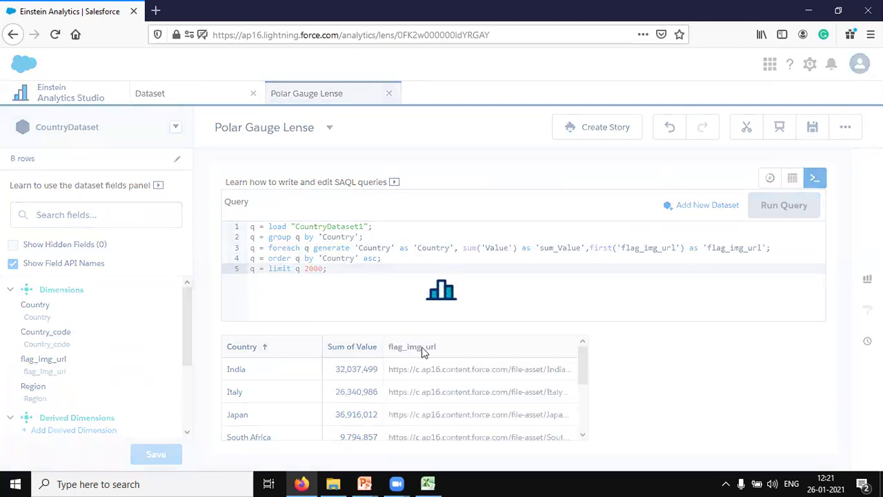
Step: Return to the chart view and enable icons in the Polar Gauge formatting properties
click(769, 180)
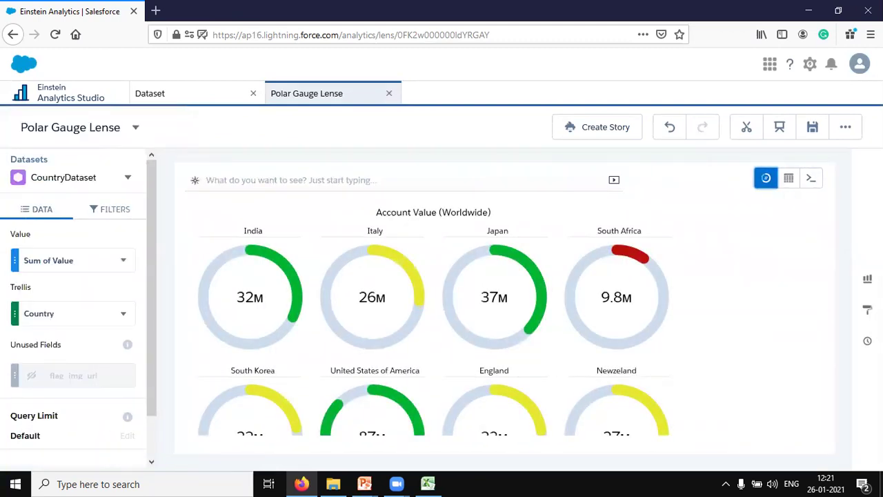
scroll(781, 301, down, 3)
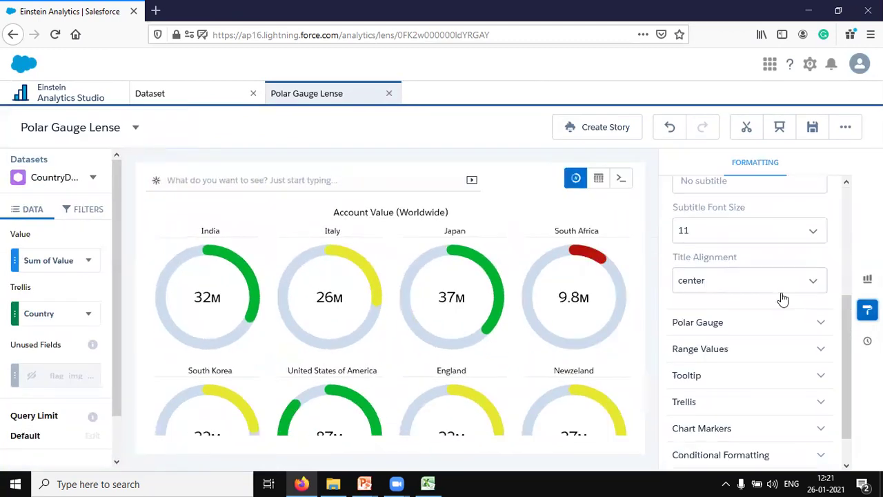
scroll(783, 298, down, 1)
scroll(736, 290, down, 3)
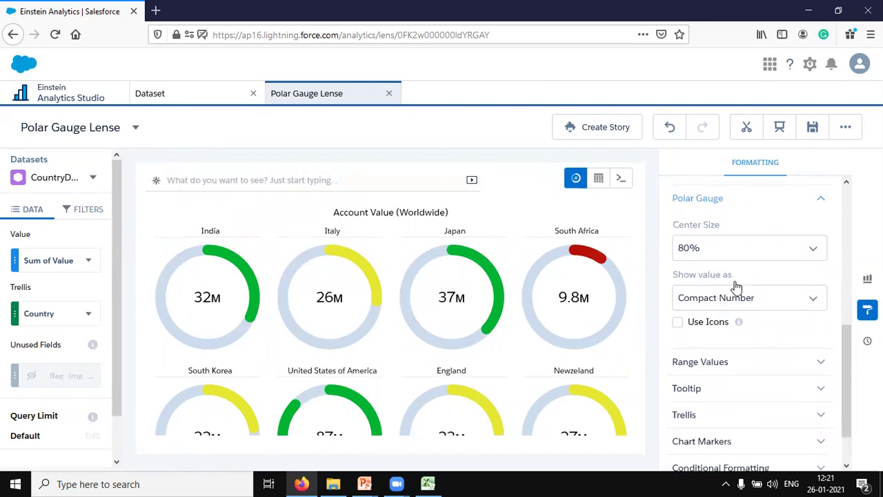
mouse_move(740, 275)
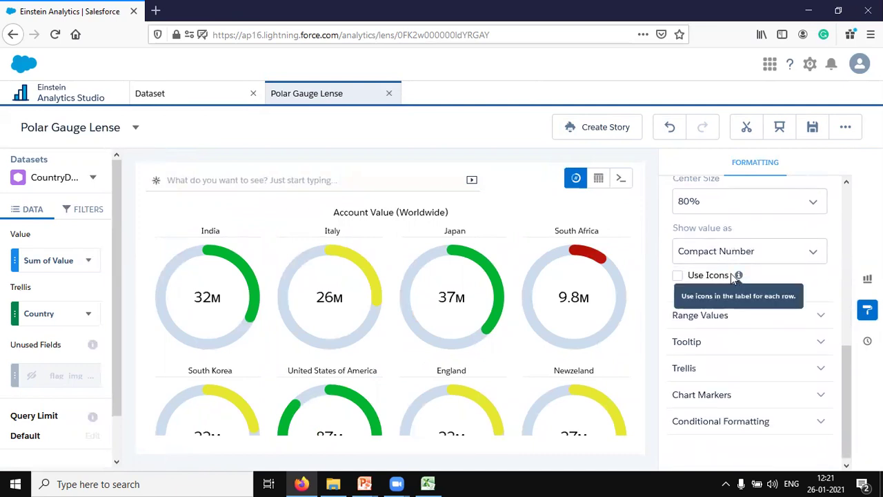
click(678, 276)
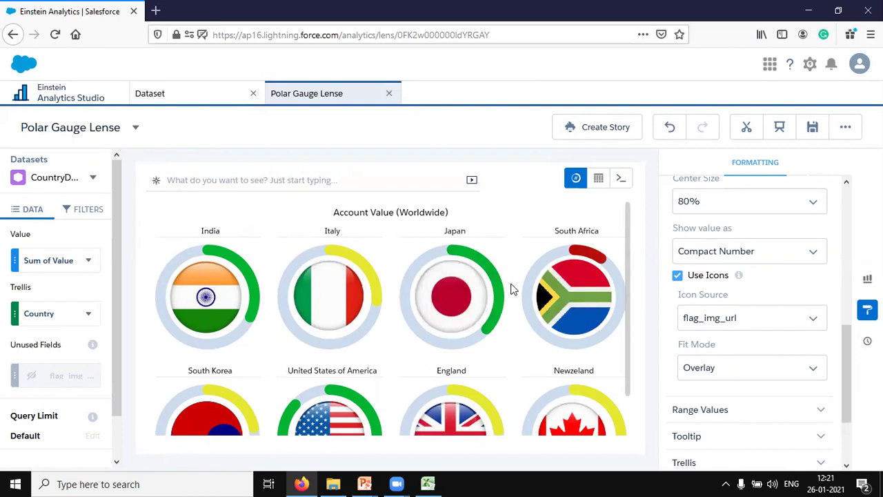
Step: Hide the formatting properties and present the flag gauge chart in full screen
mouse_move(187, 318)
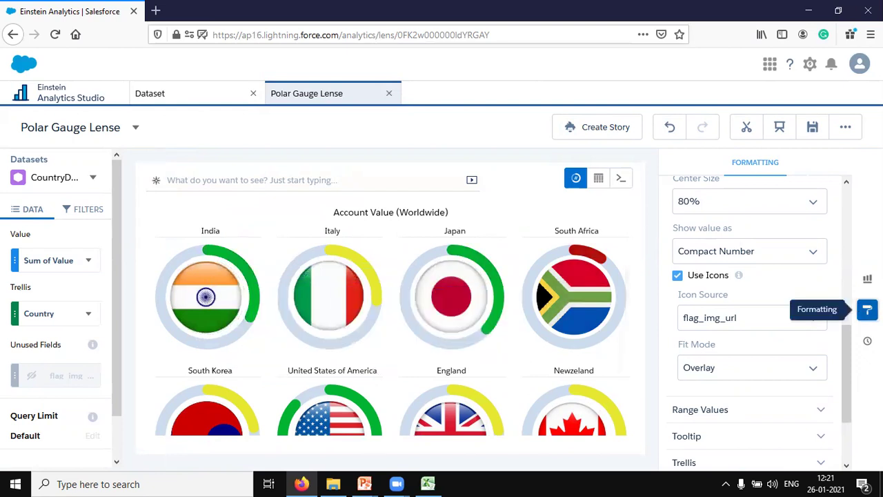
click(867, 310)
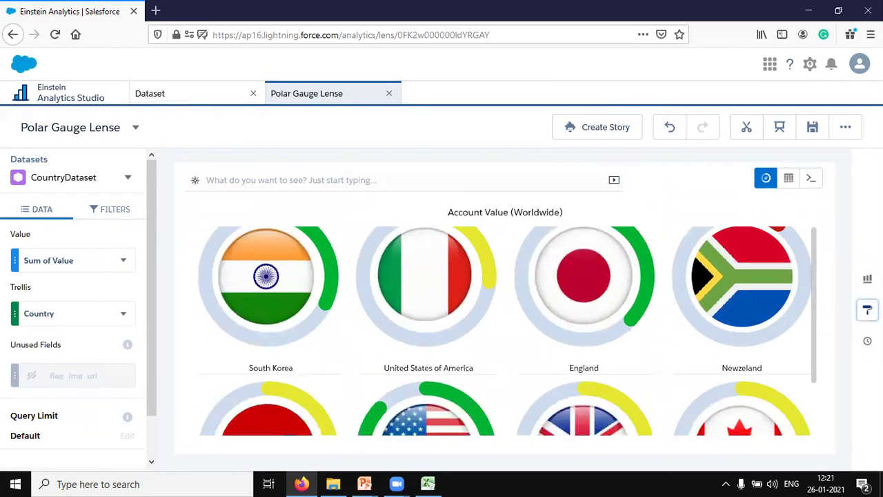
click(780, 127)
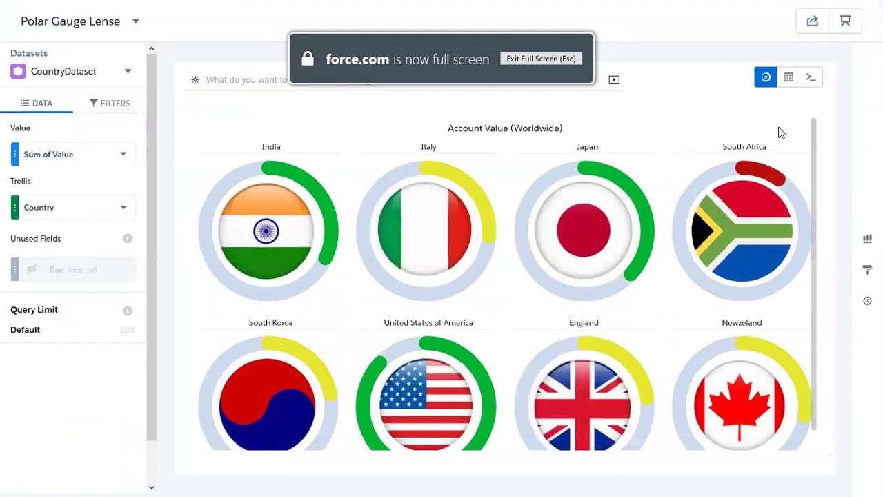